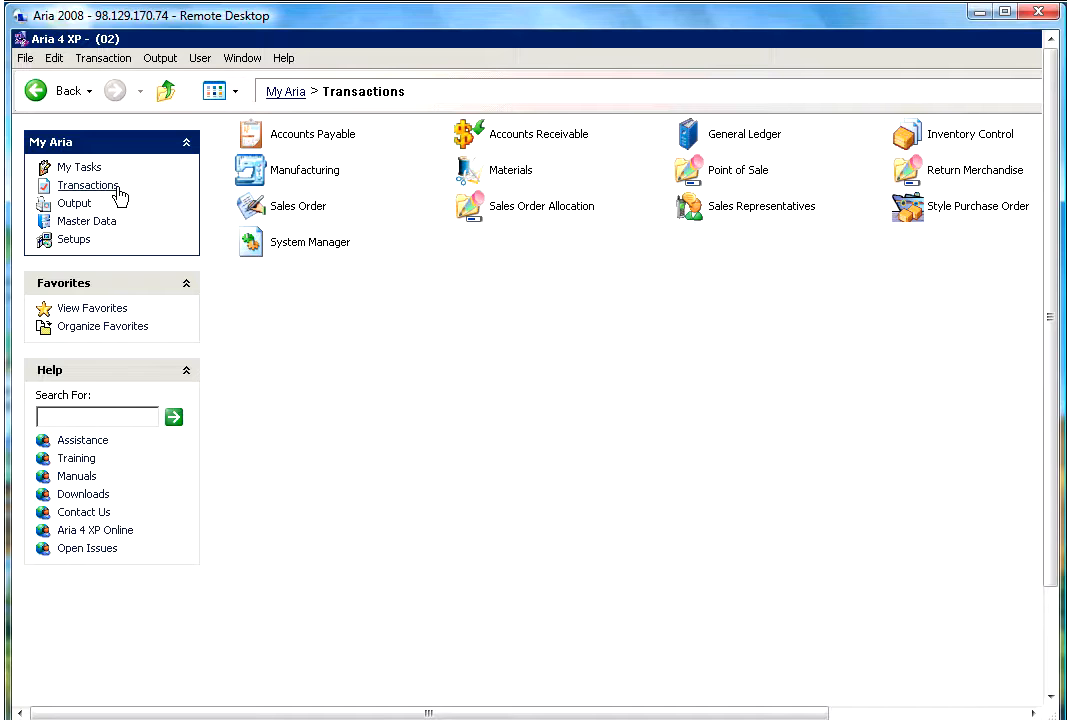
Step: Open the Purchase Order entry screen from the Style Purchase Order transactions and reposition its window fully into view
click(906, 212)
double_click(906, 212)
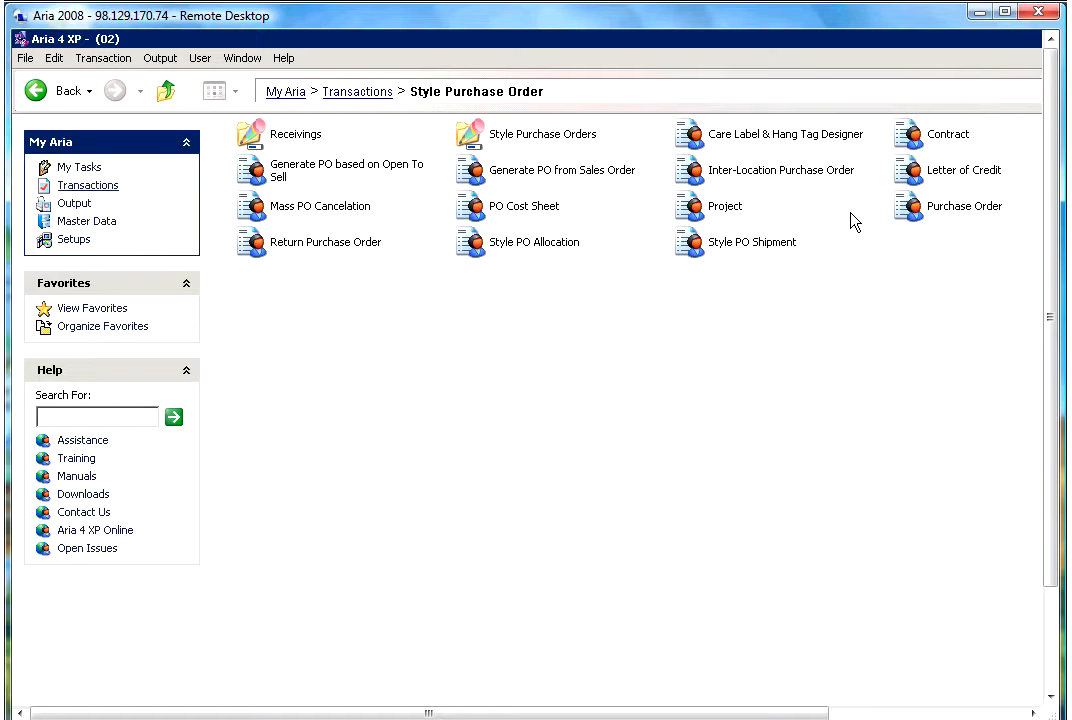
click(505, 177)
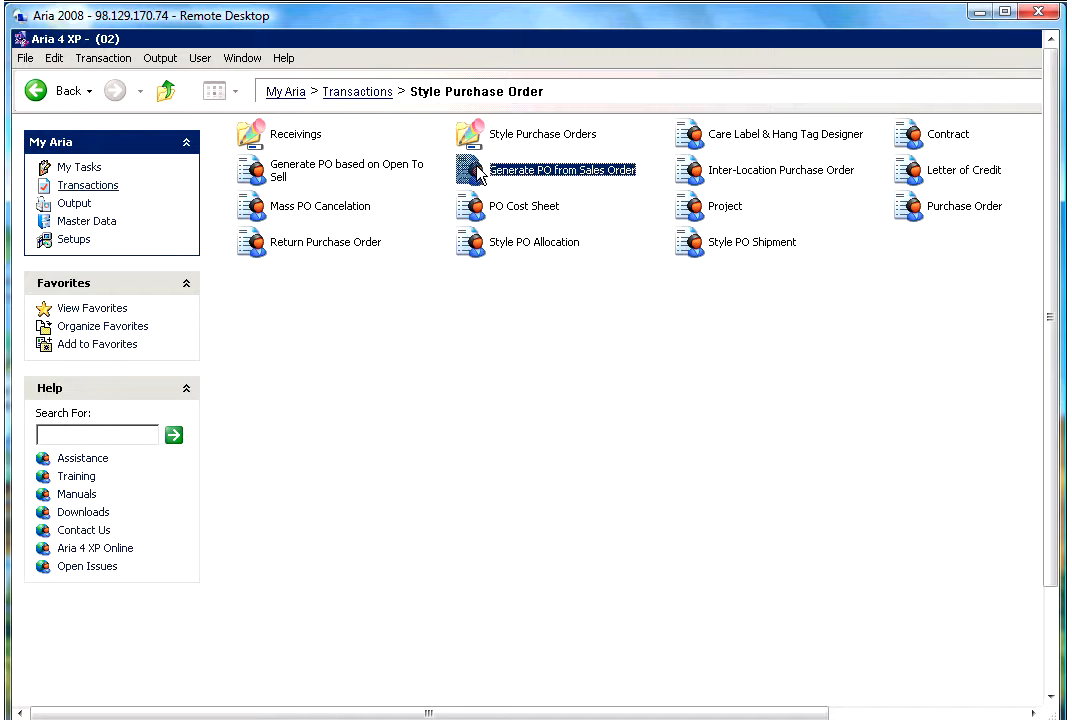
click(367, 176)
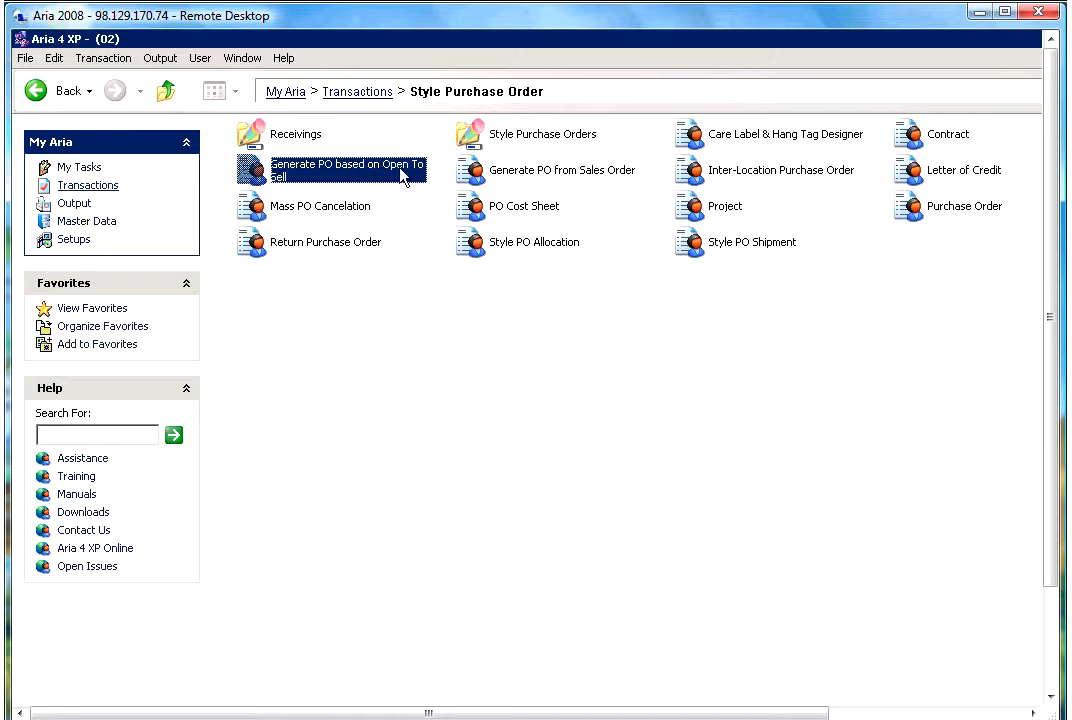
click(922, 206)
click(924, 210)
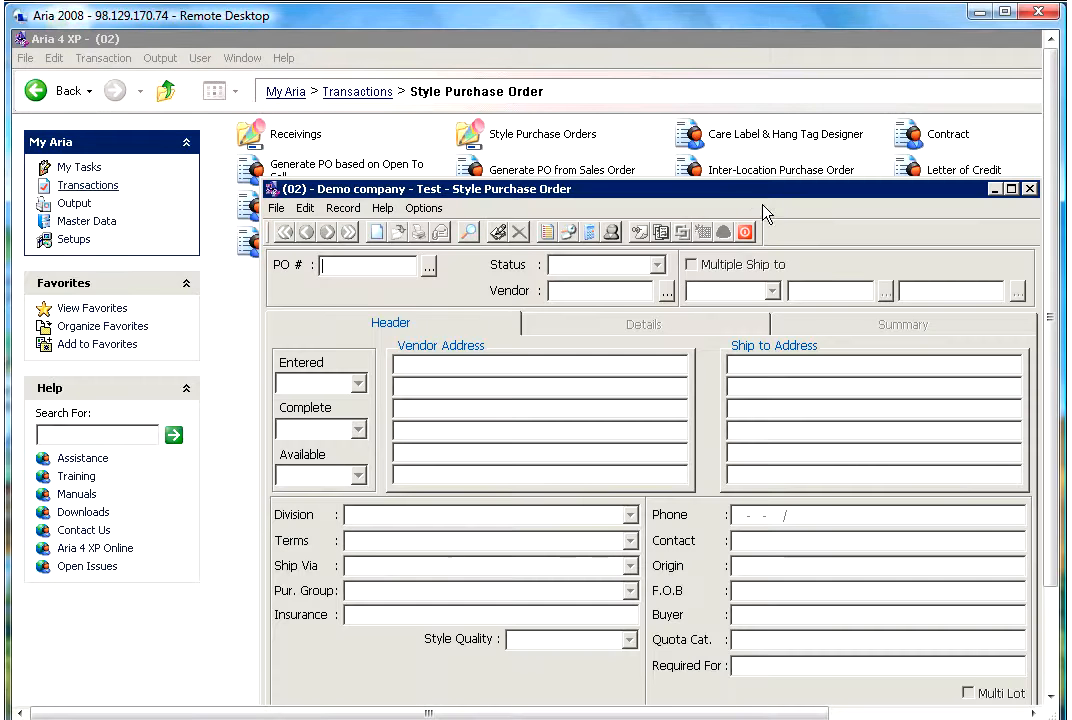
drag(742, 193, 677, 132)
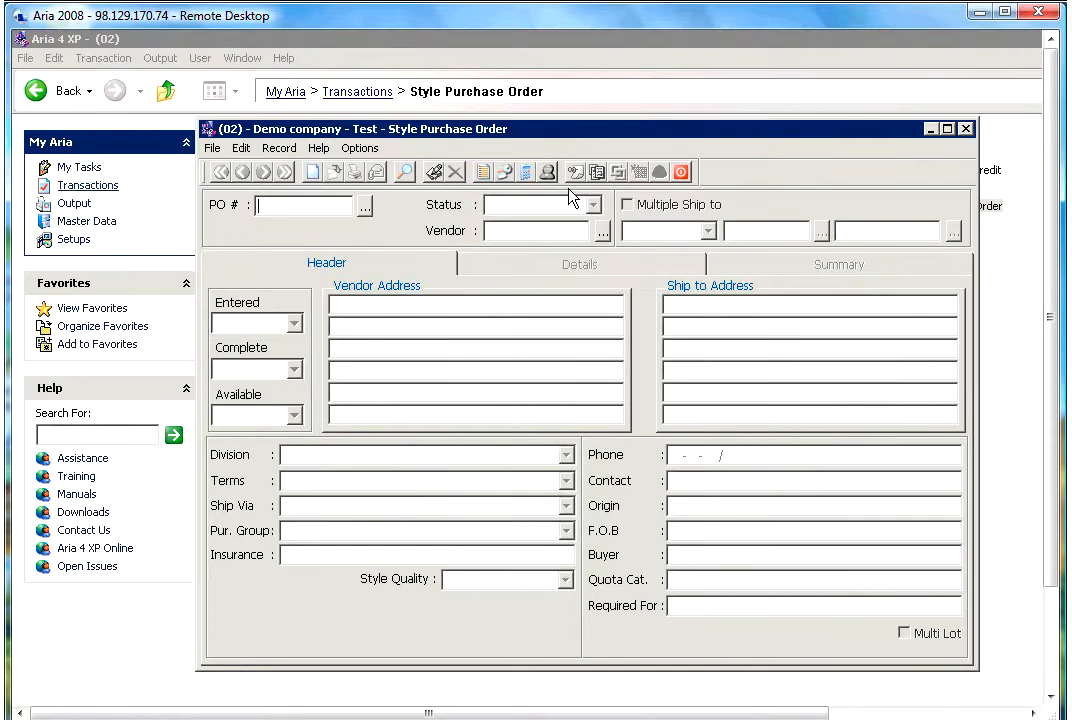
Step: Start a new style purchase order with a default complete date of 08/14/2009
click(317, 177)
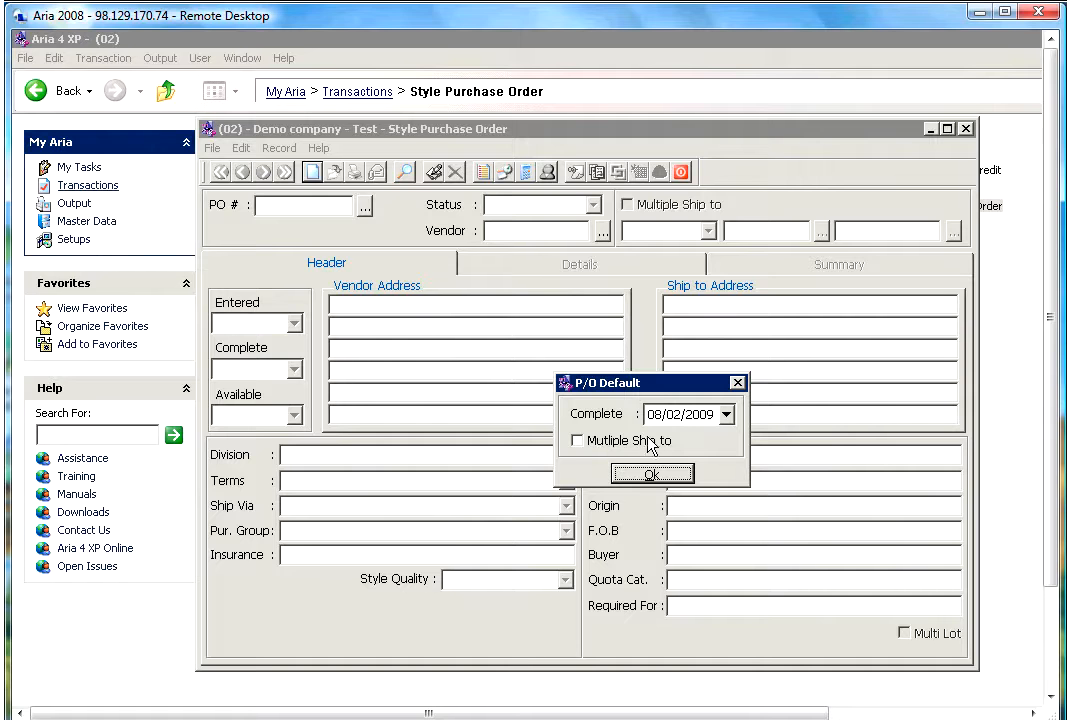
click(734, 418)
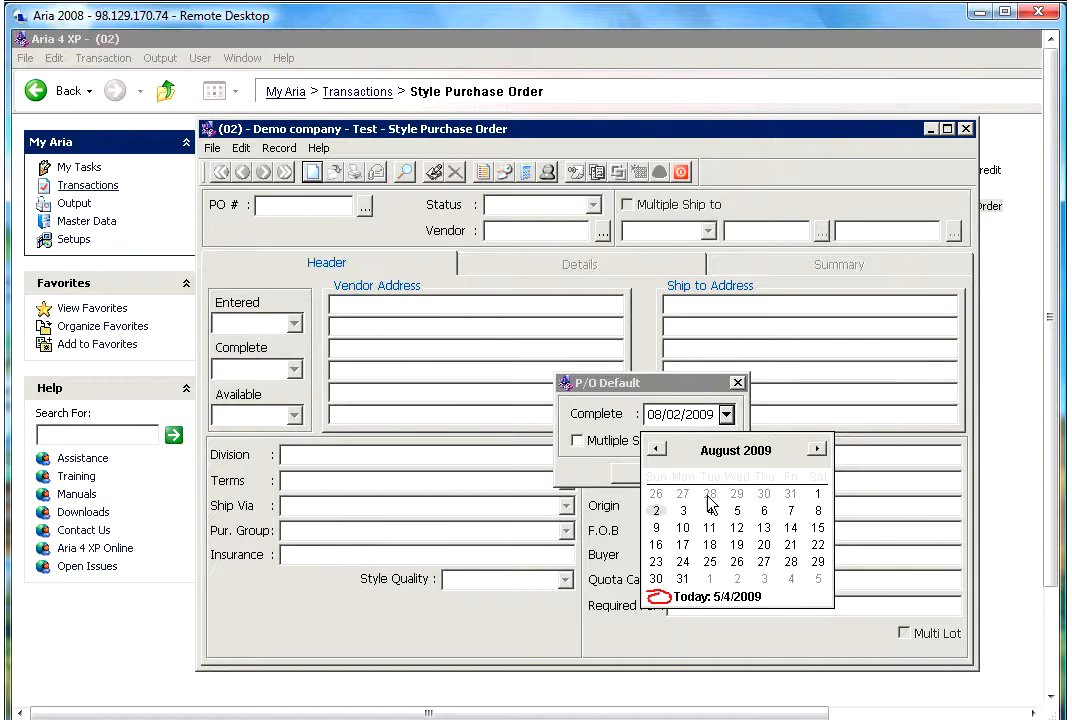
click(792, 529)
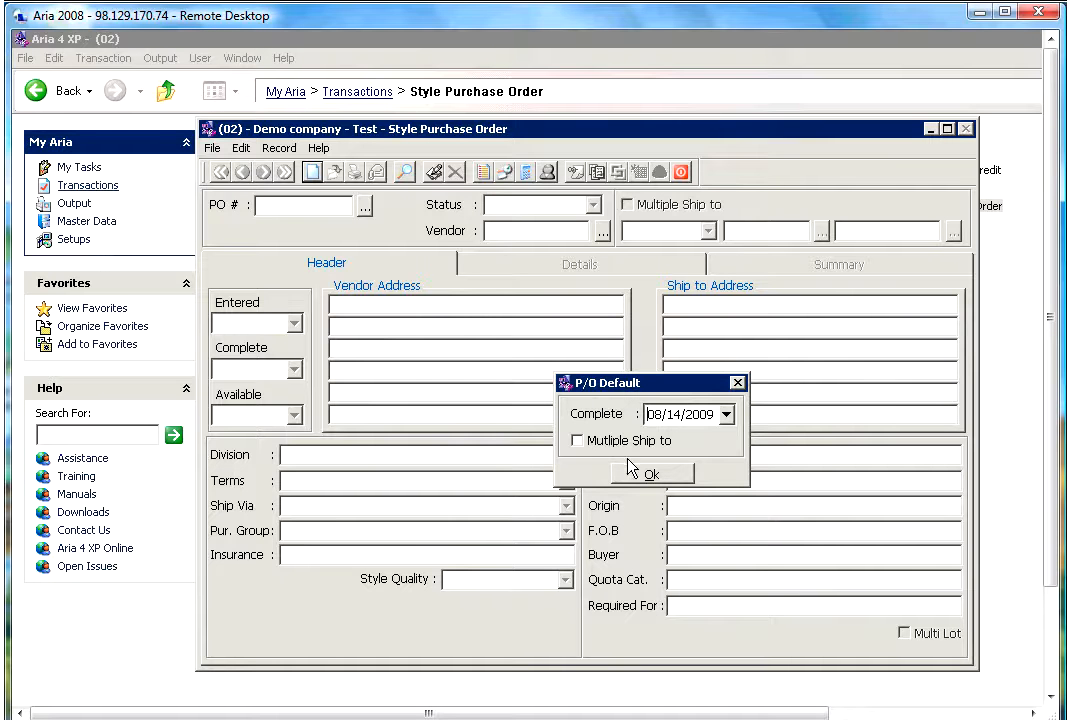
click(645, 476)
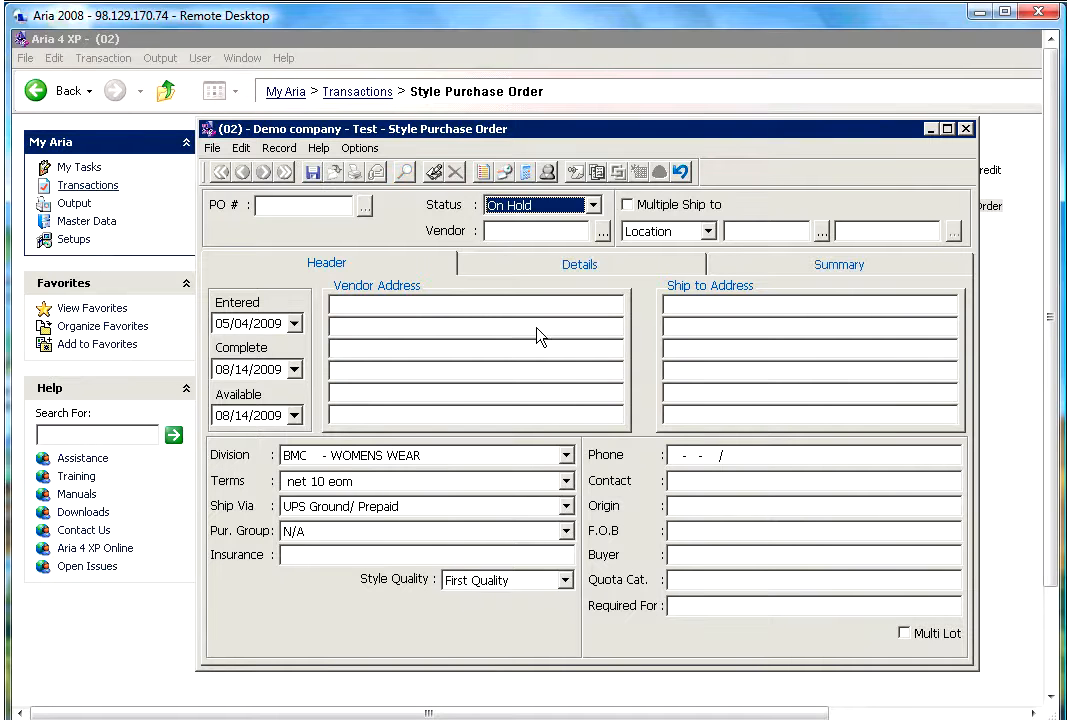
Step: Look up the vendor by the code CREAT and assign CREATION (Creations By Shanagar Inc.) to the purchase order
click(602, 232)
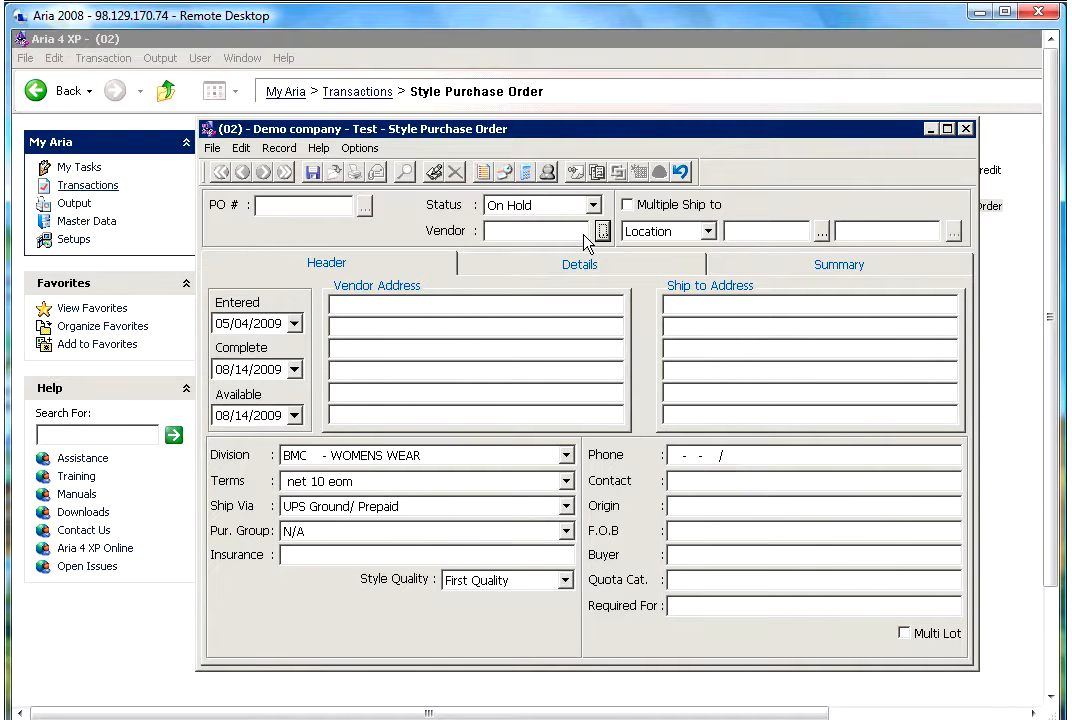
click(601, 232)
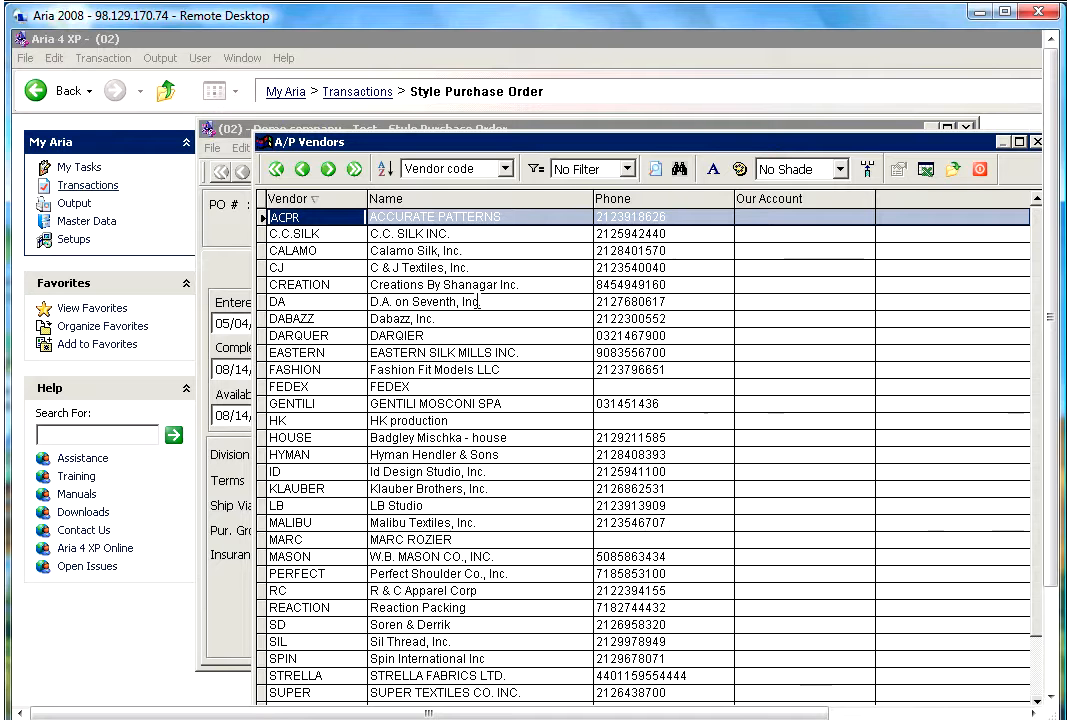
text(CRET)
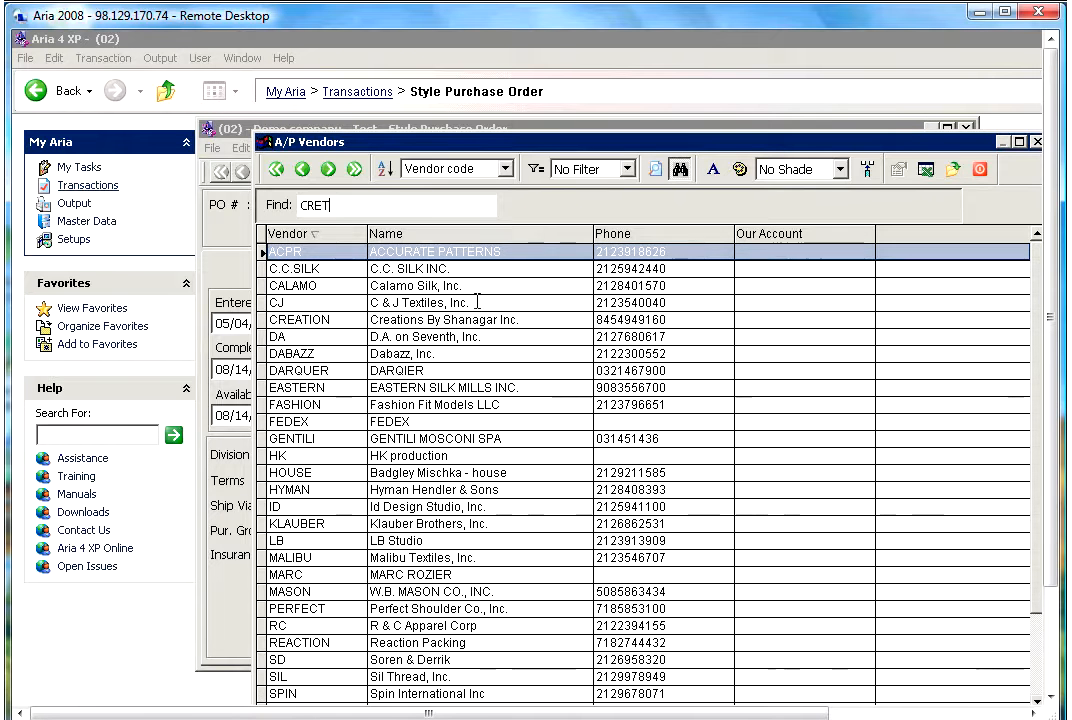
click(476, 303)
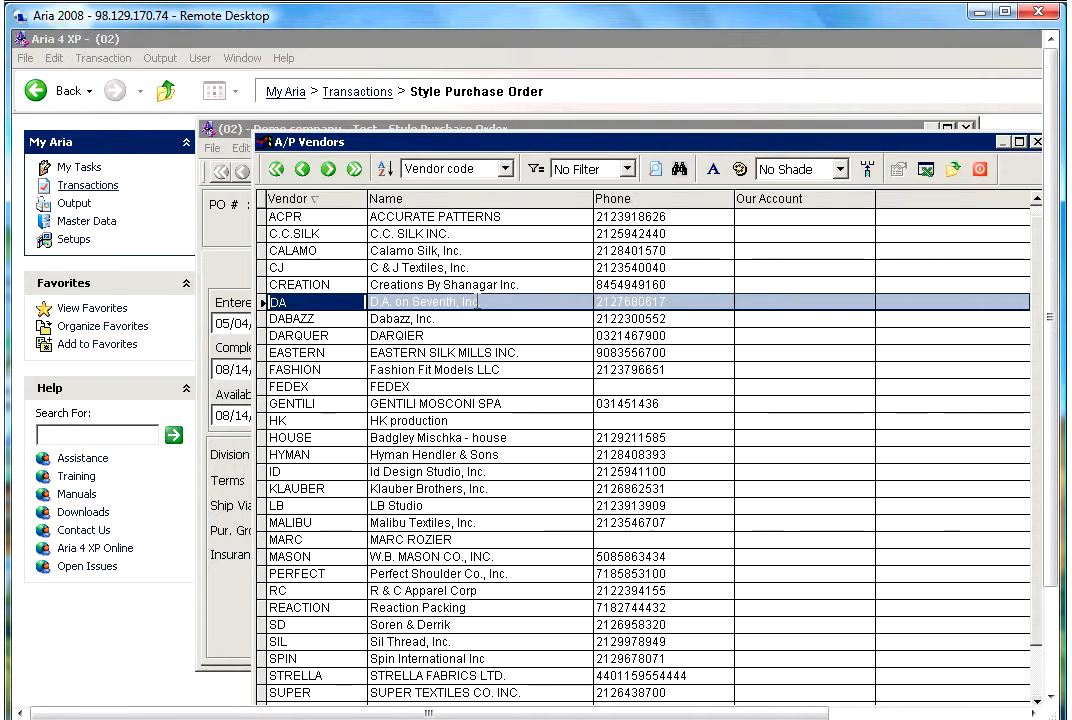
text(CREAT)
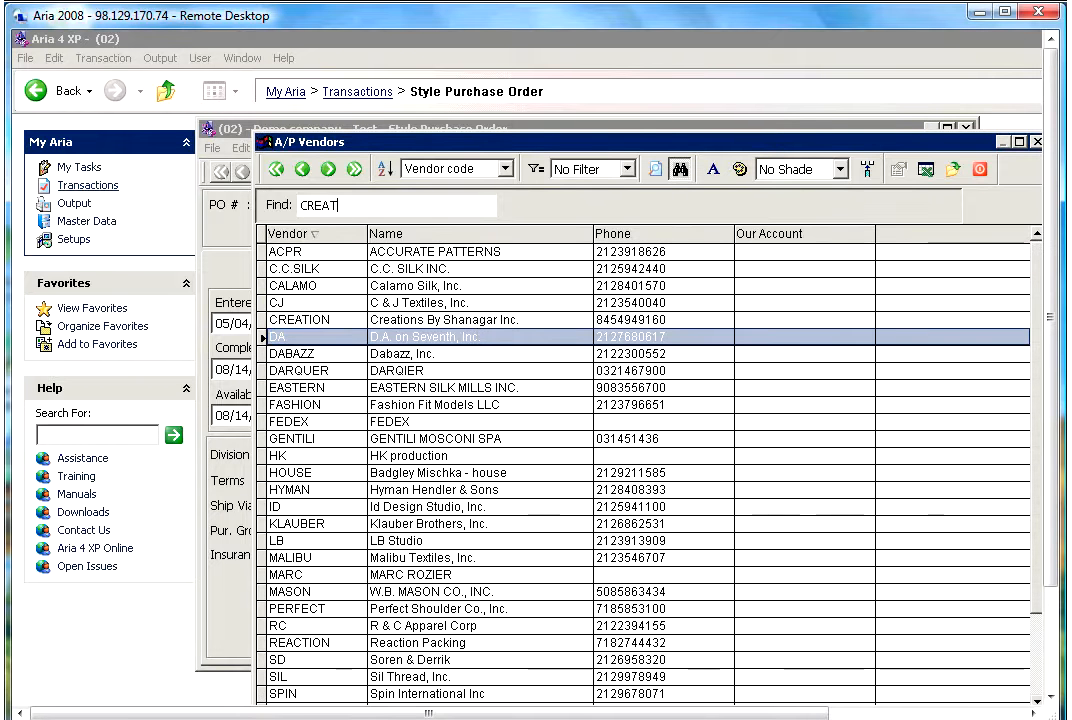
key(Return)
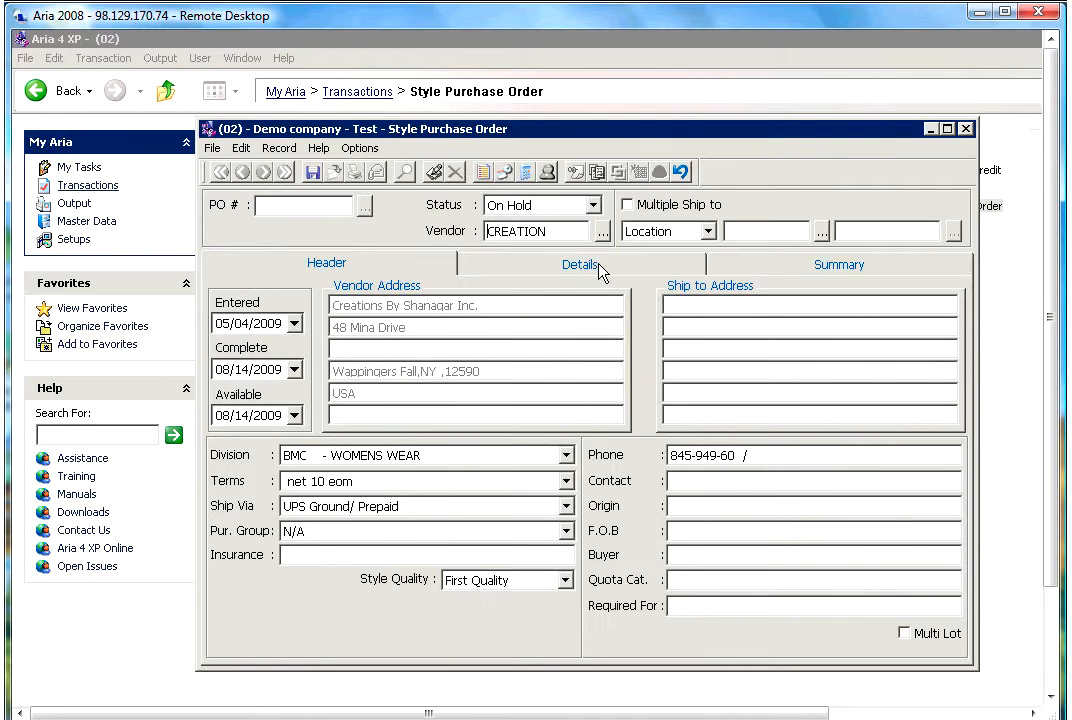
key(Tab)
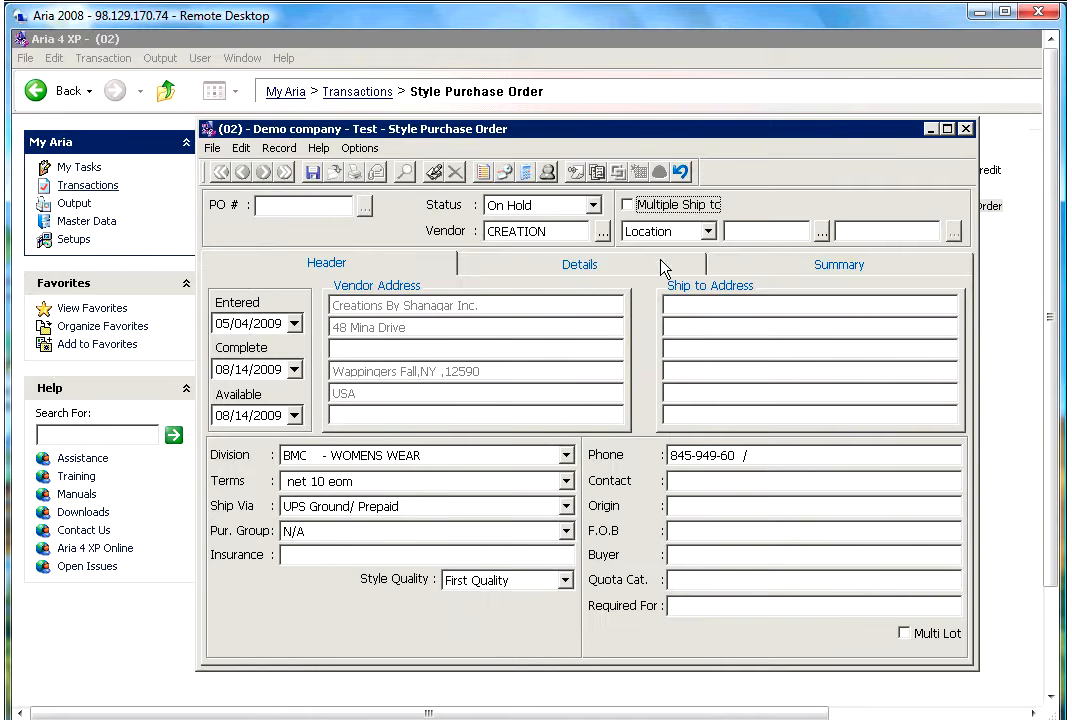
Step: Set the ship-to type to Location and choose the main warehouse, DEF, as the ship-to location
click(707, 231)
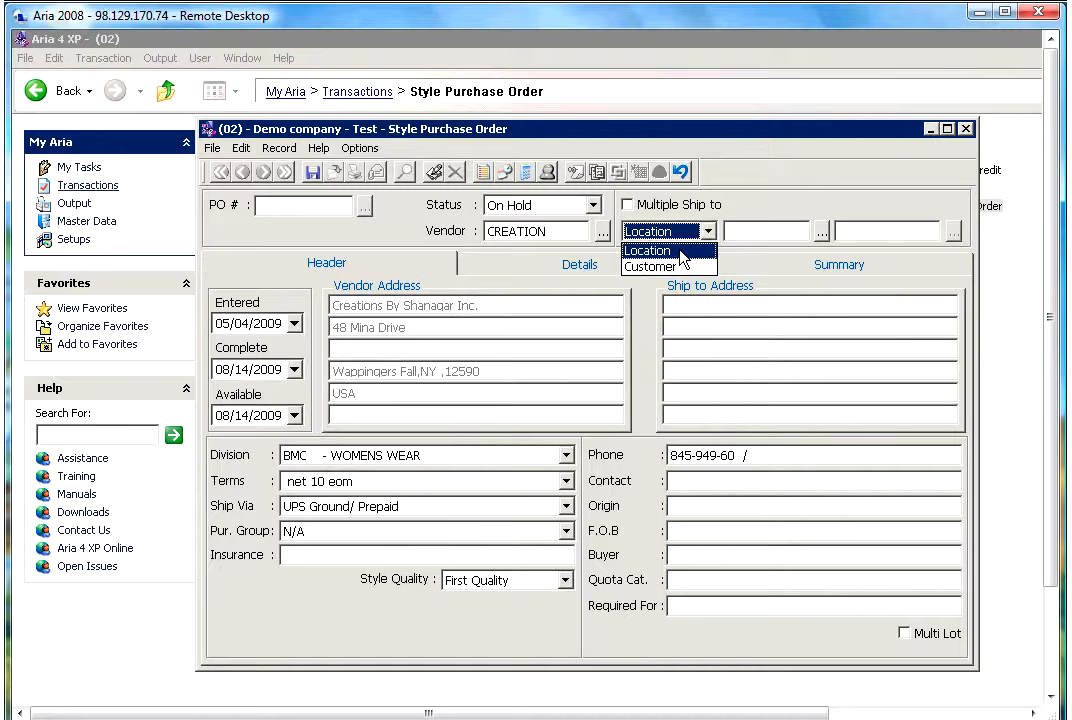
click(683, 251)
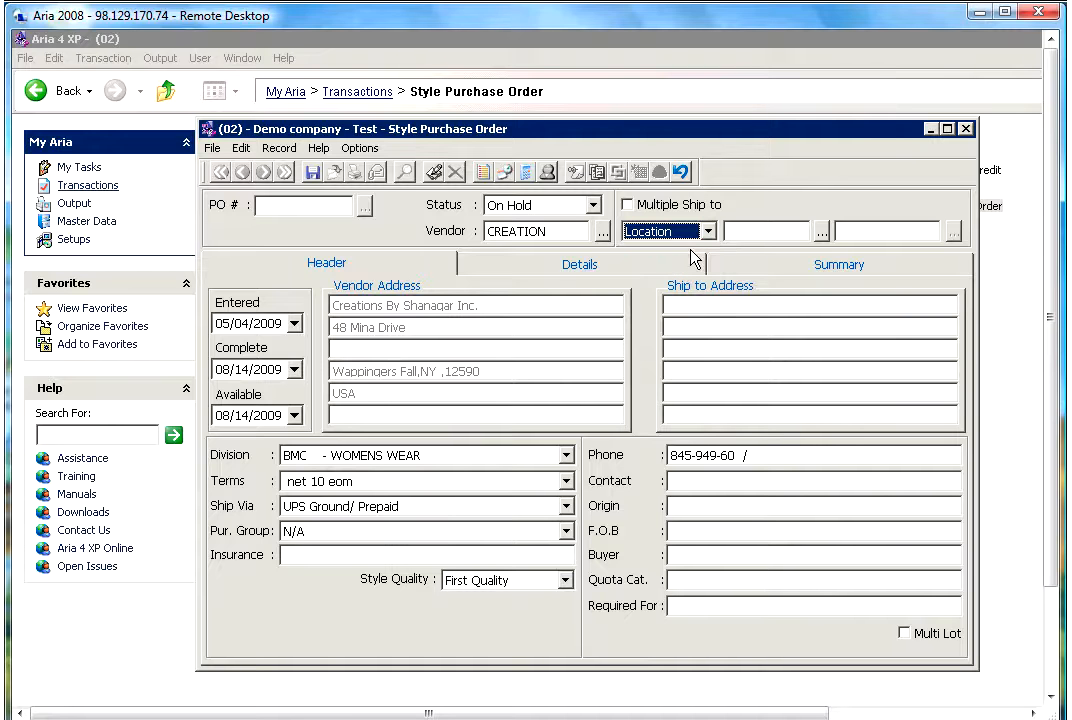
click(754, 232)
click(821, 233)
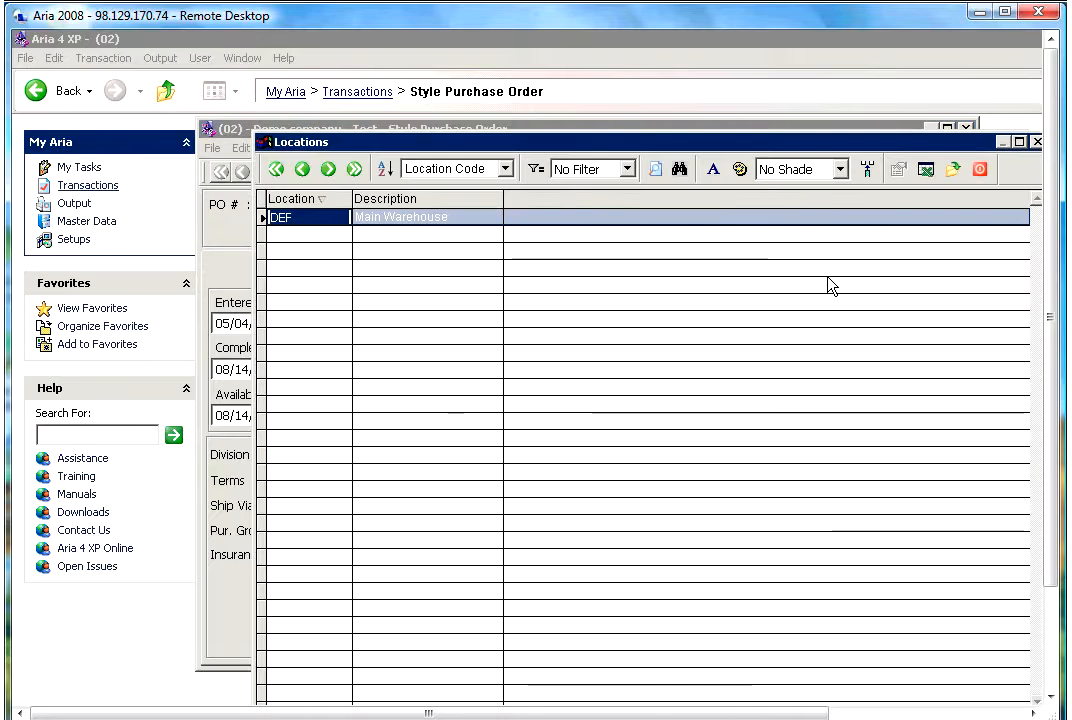
key(Return)
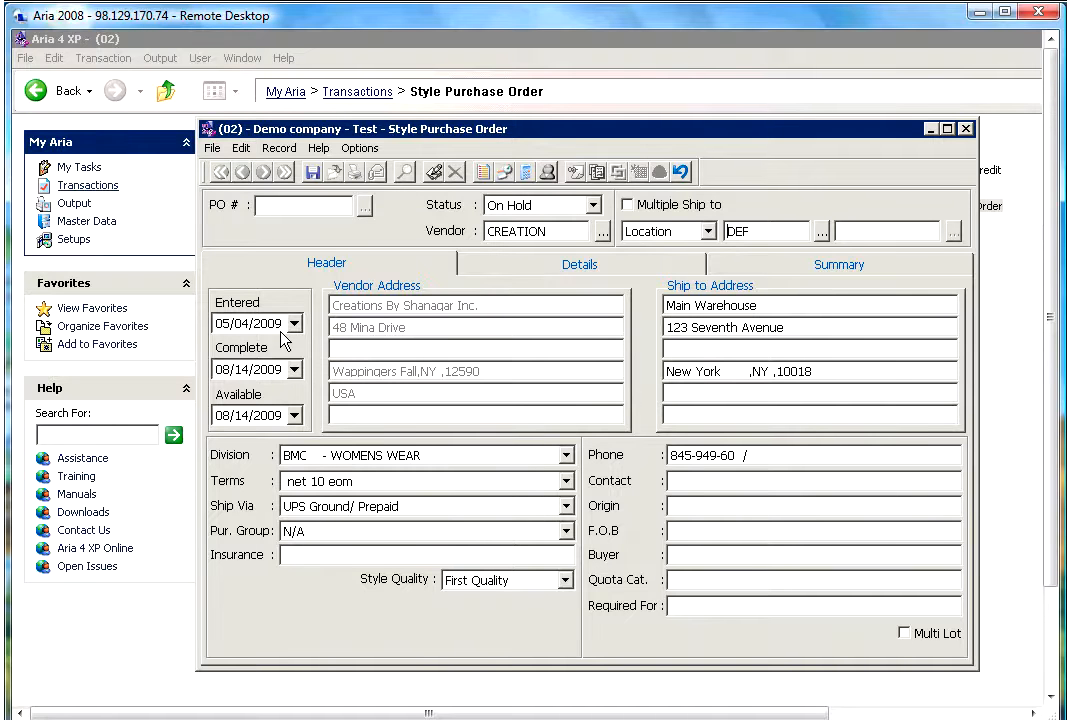
Step: Set the purchase order's Available date to 08/31/2009
click(212, 323)
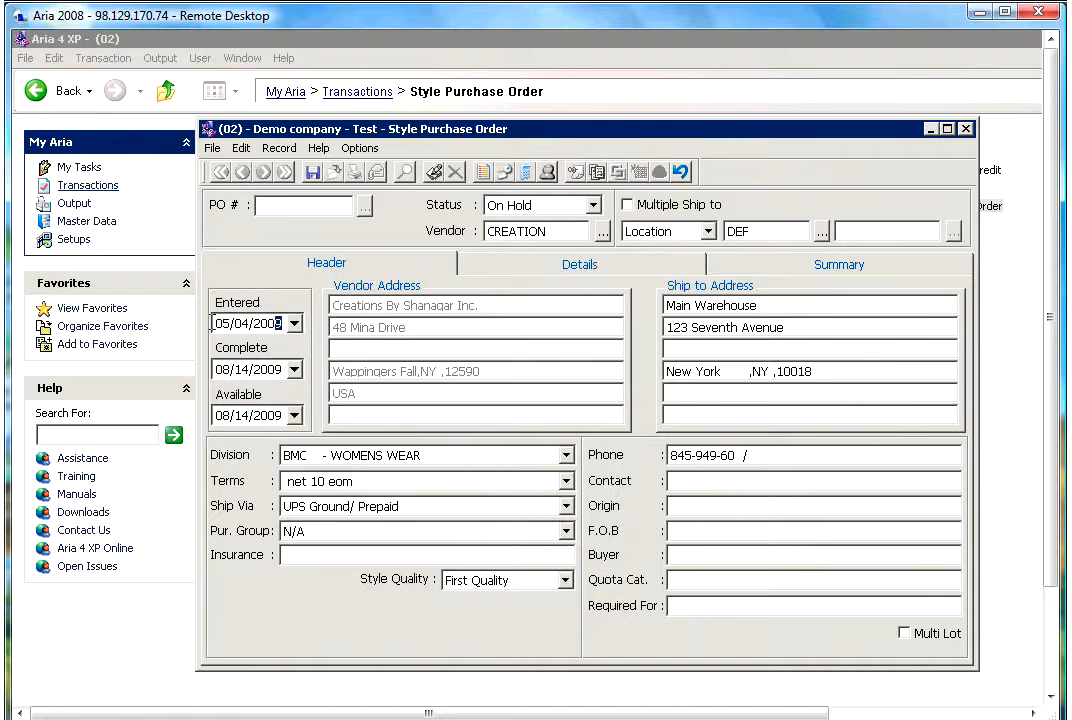
click(278, 370)
click(294, 415)
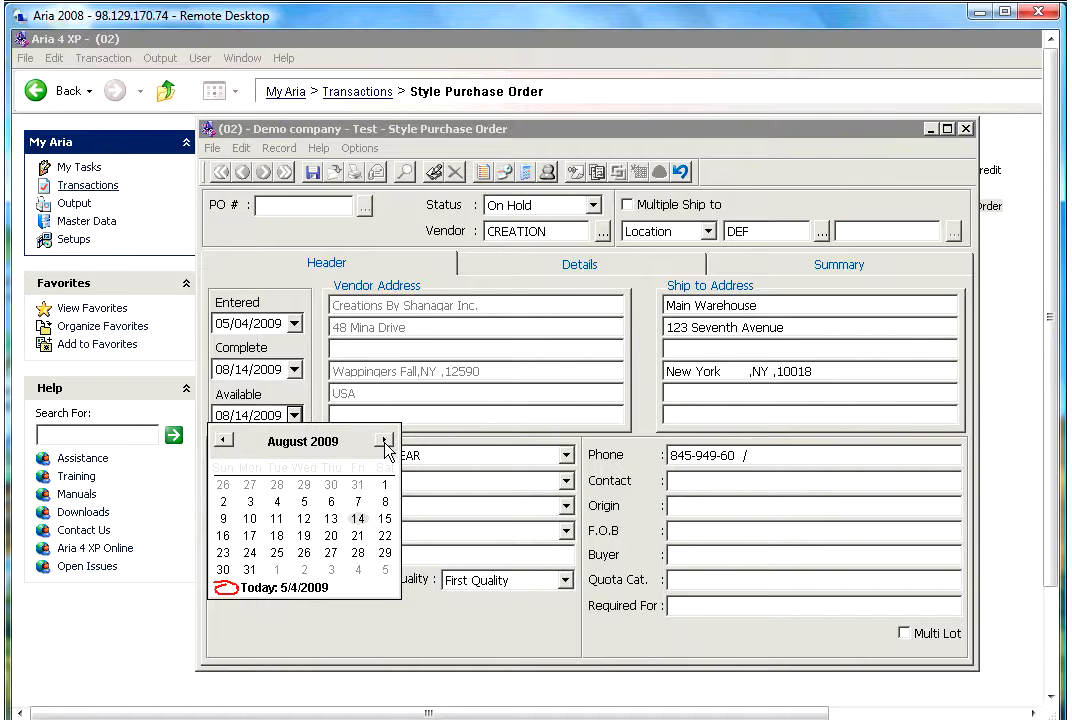
click(385, 441)
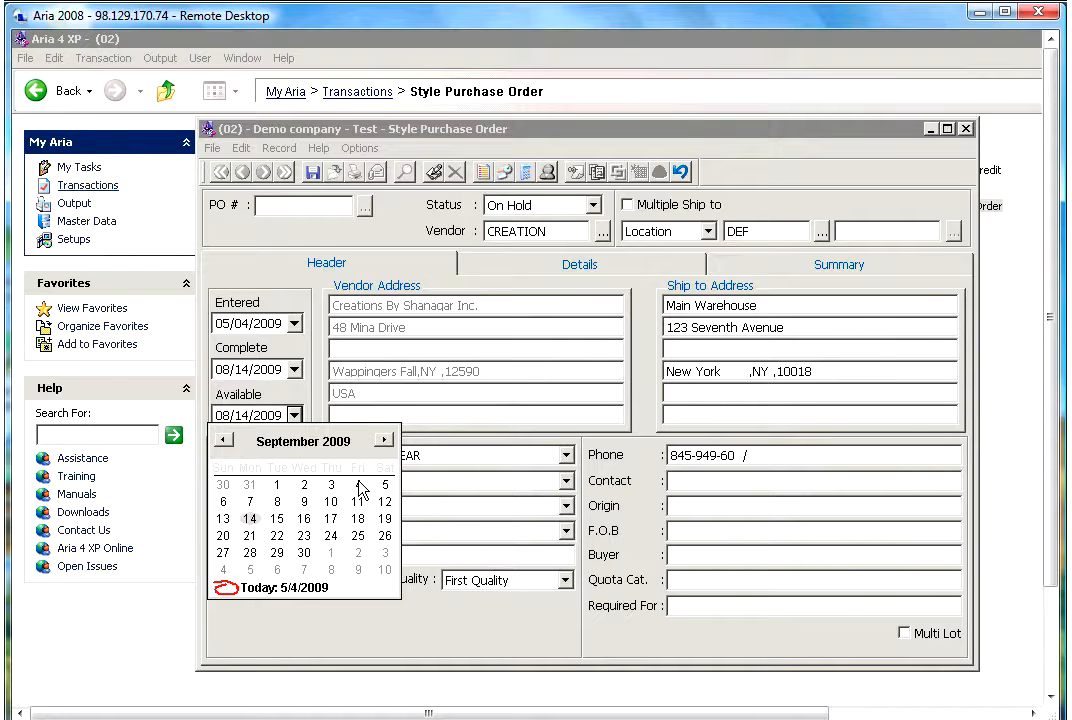
click(249, 486)
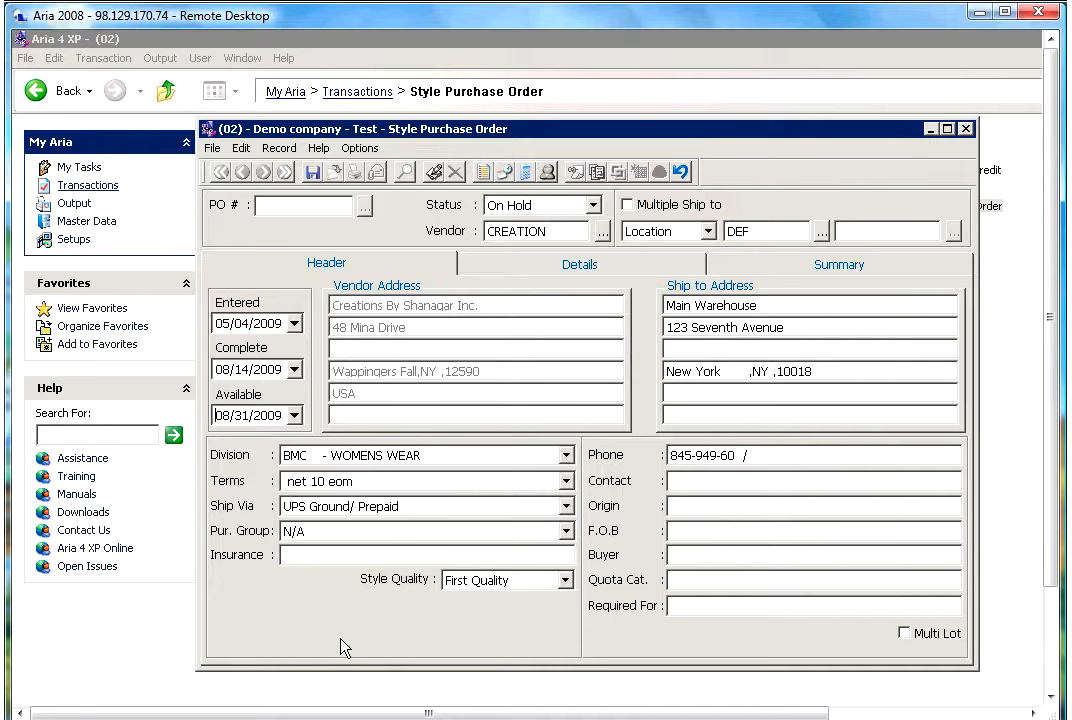
key(Tab)
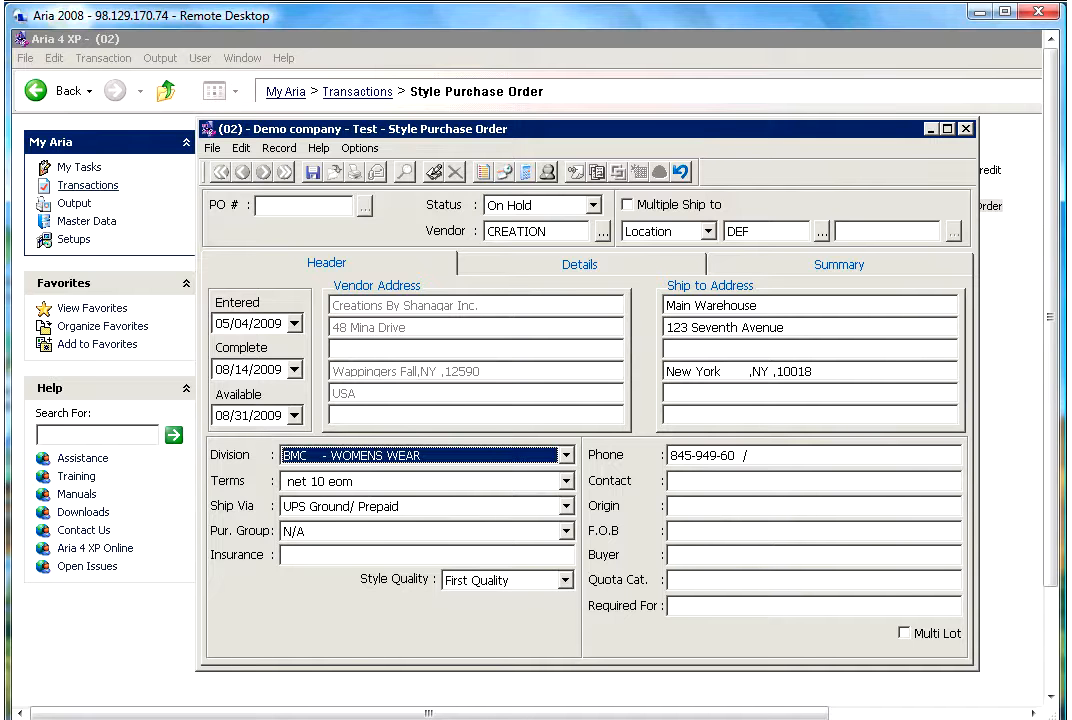
Step: Set the order's Terms to 10% WIRE TRANSFER and Ship Via to DHL
click(357, 484)
key(Tab)
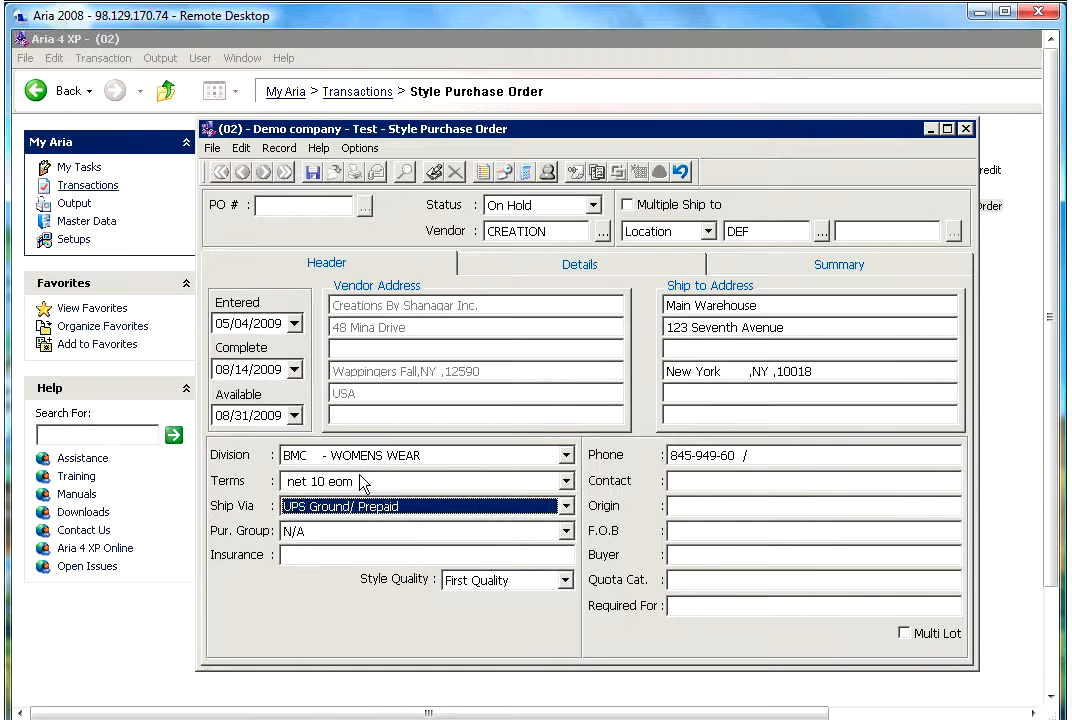
click(361, 484)
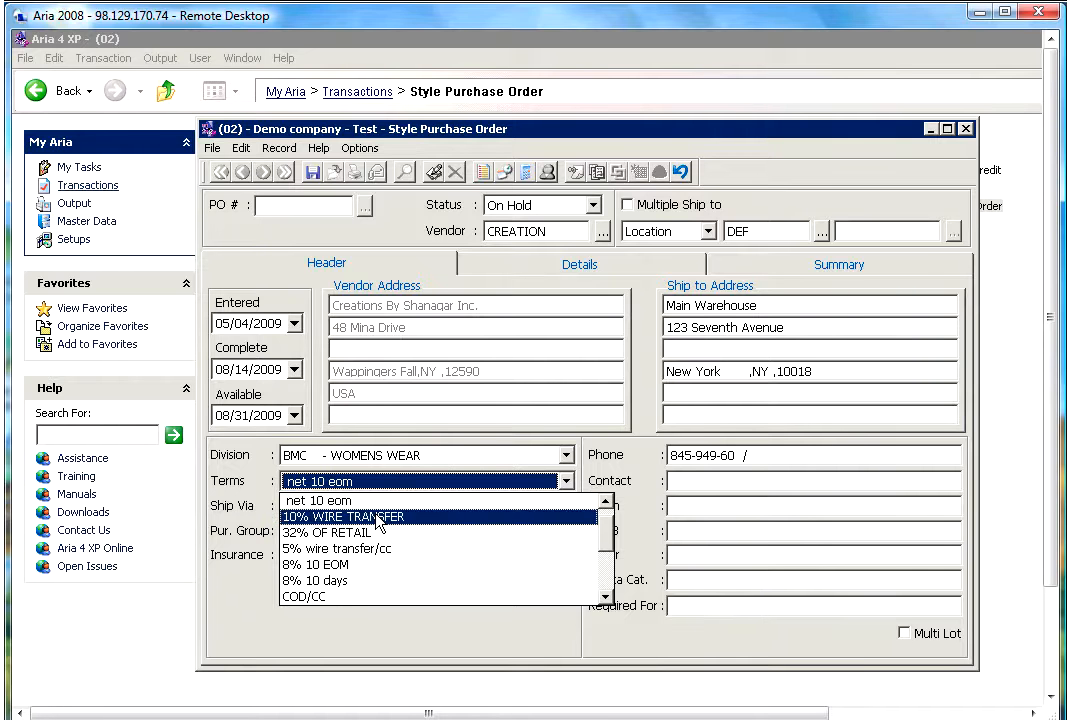
click(380, 517)
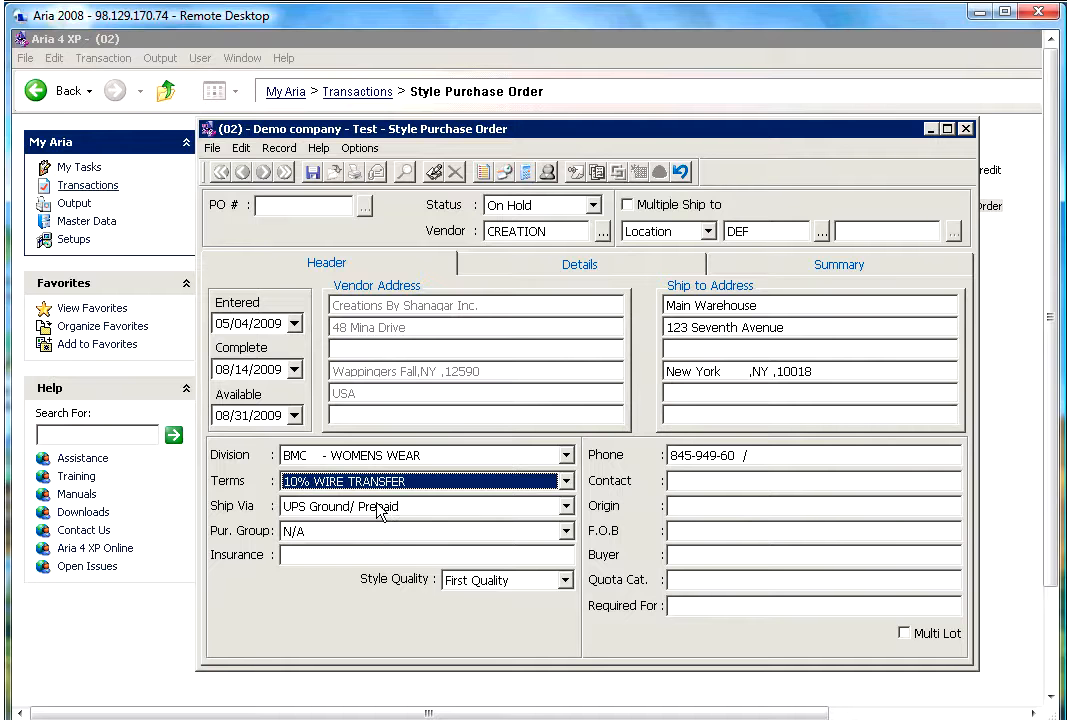
click(368, 509)
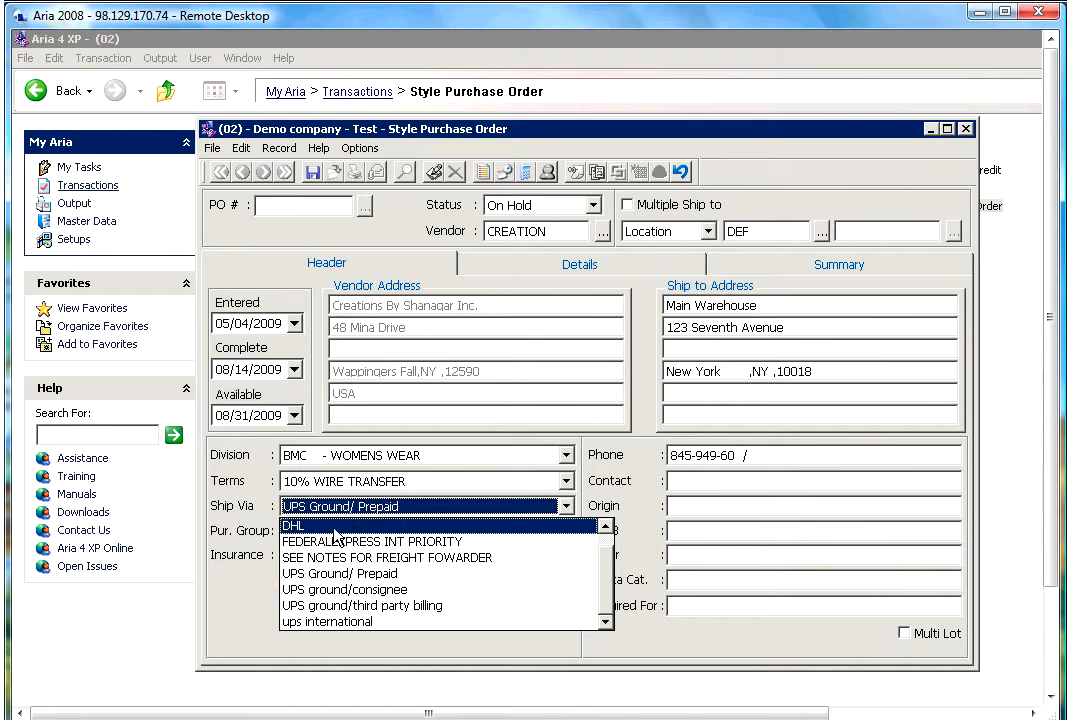
click(350, 526)
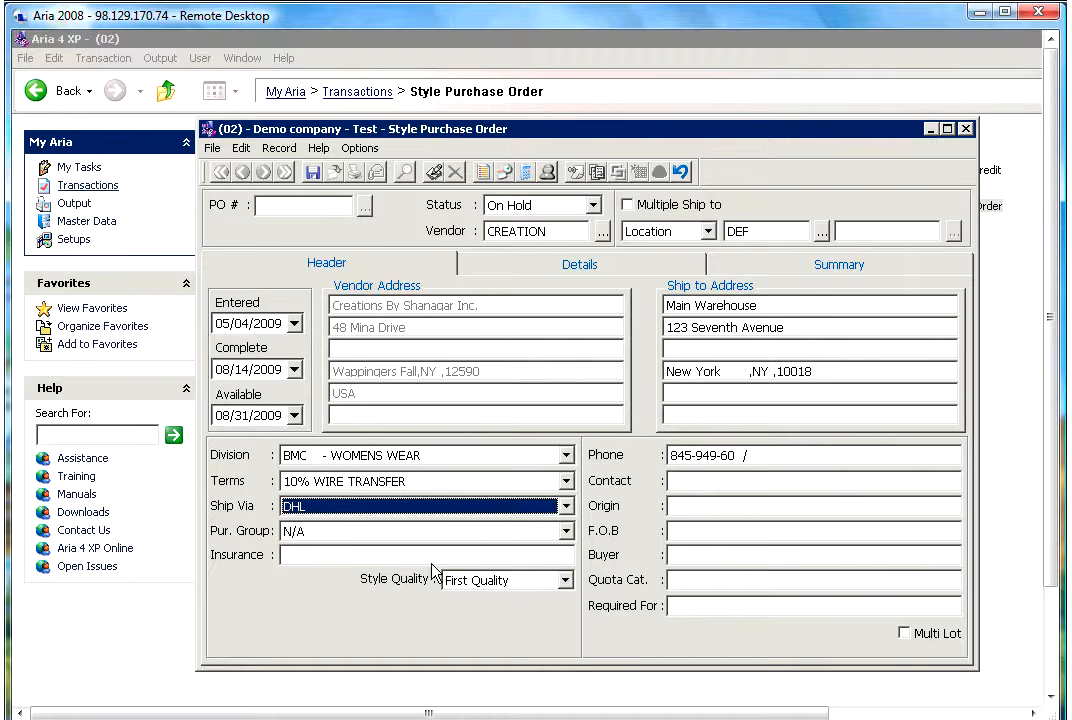
Step: Enter "200 $ total insure" as the order's Insurance note
click(298, 554)
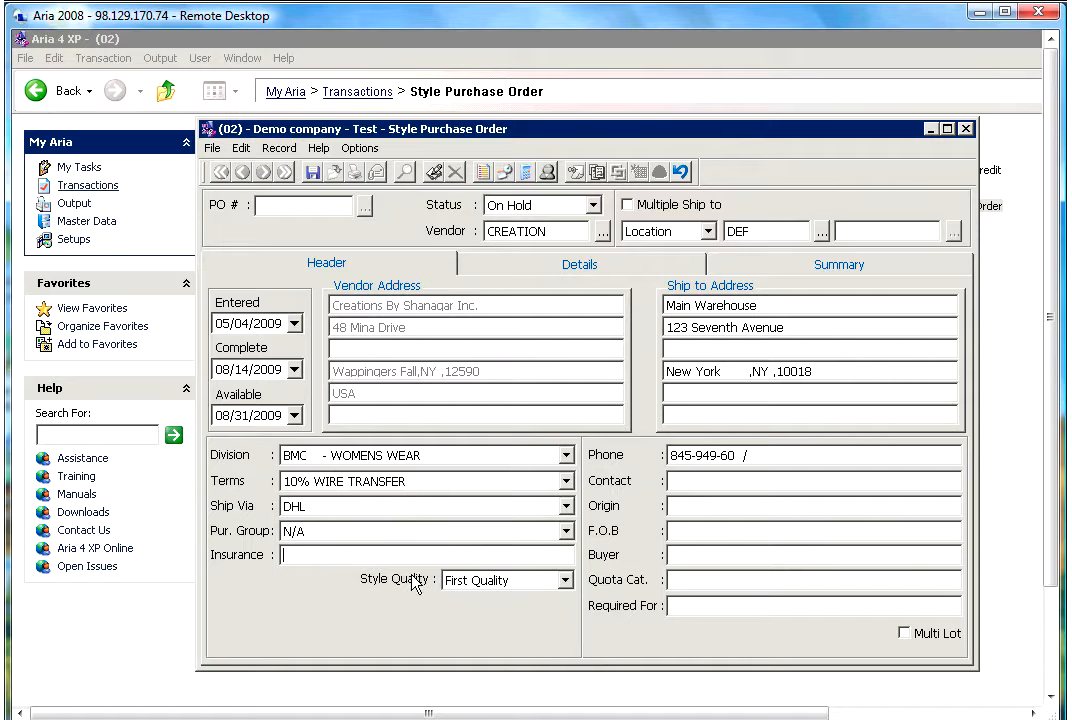
text(200)
text( $ to)
text(tal insura)
text(c)
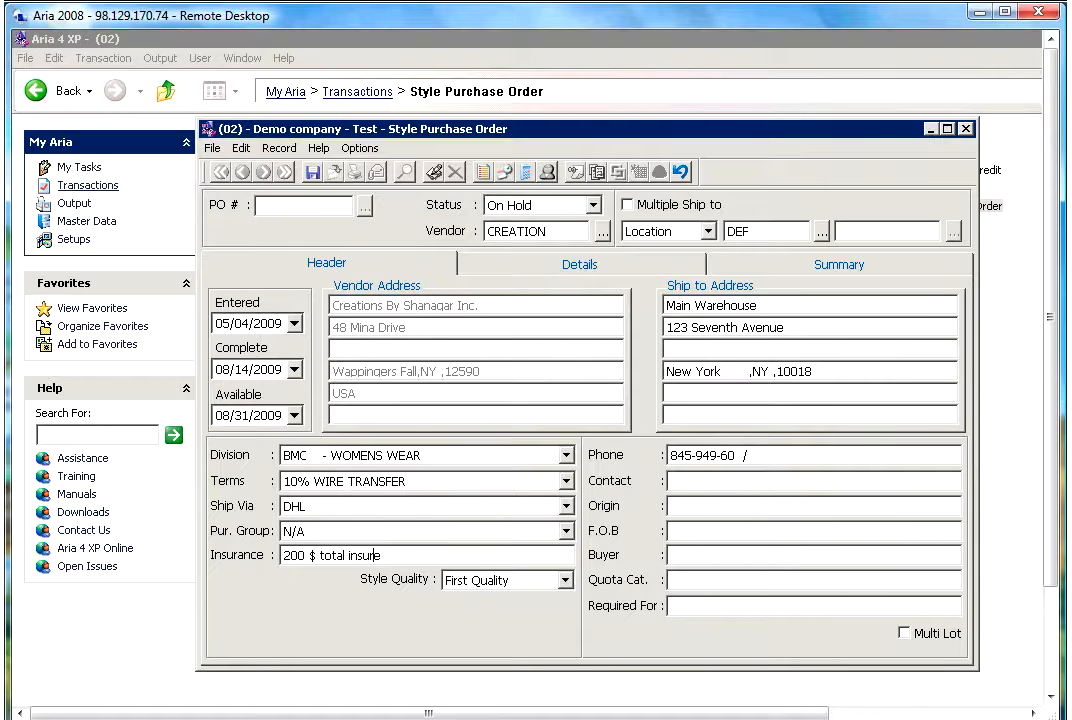
Step: Enter China as the Origin and "Honk Kong" as the F.O.B point in the order header
click(680, 484)
click(693, 505)
text(China)
key(Tab)
text(onk Kong)
key(Tab)
key(Tab)
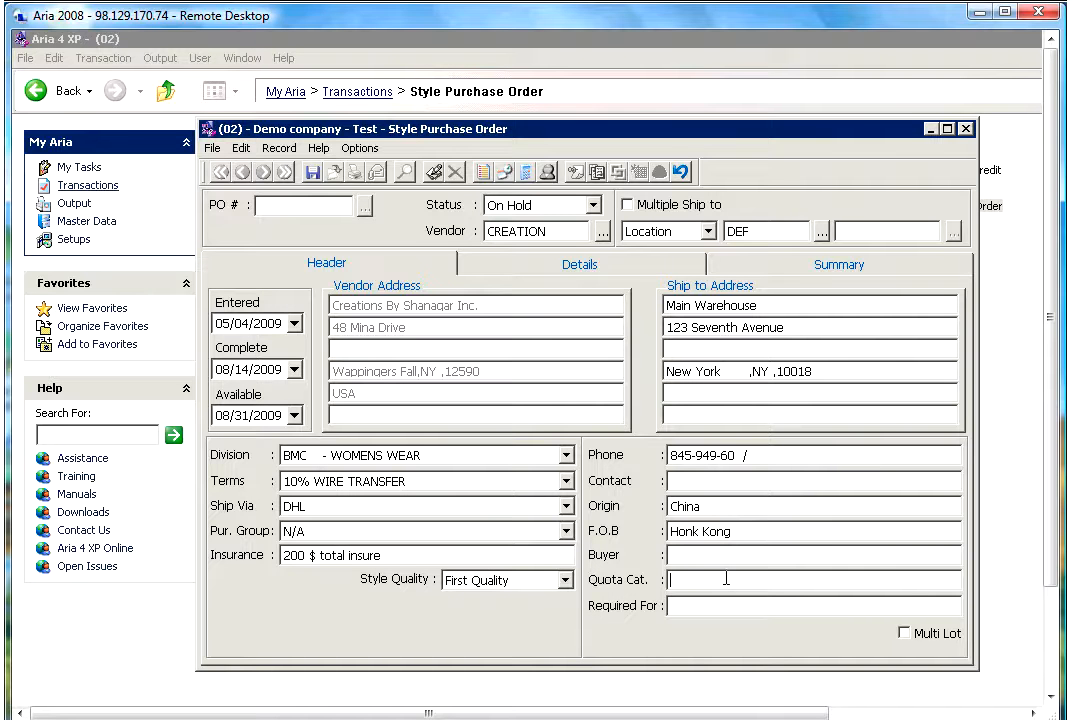
Step: Enter the related sales order number in Required For and show the purchase order's line details
click(680, 605)
text(SO 12344)
click(747, 578)
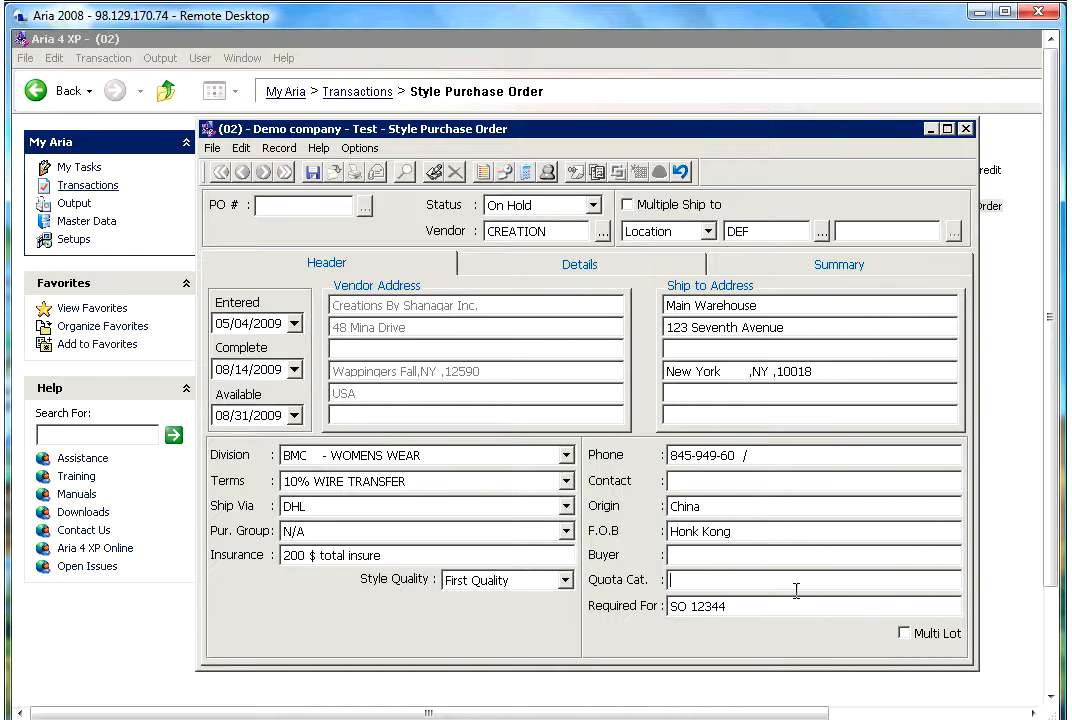
click(661, 266)
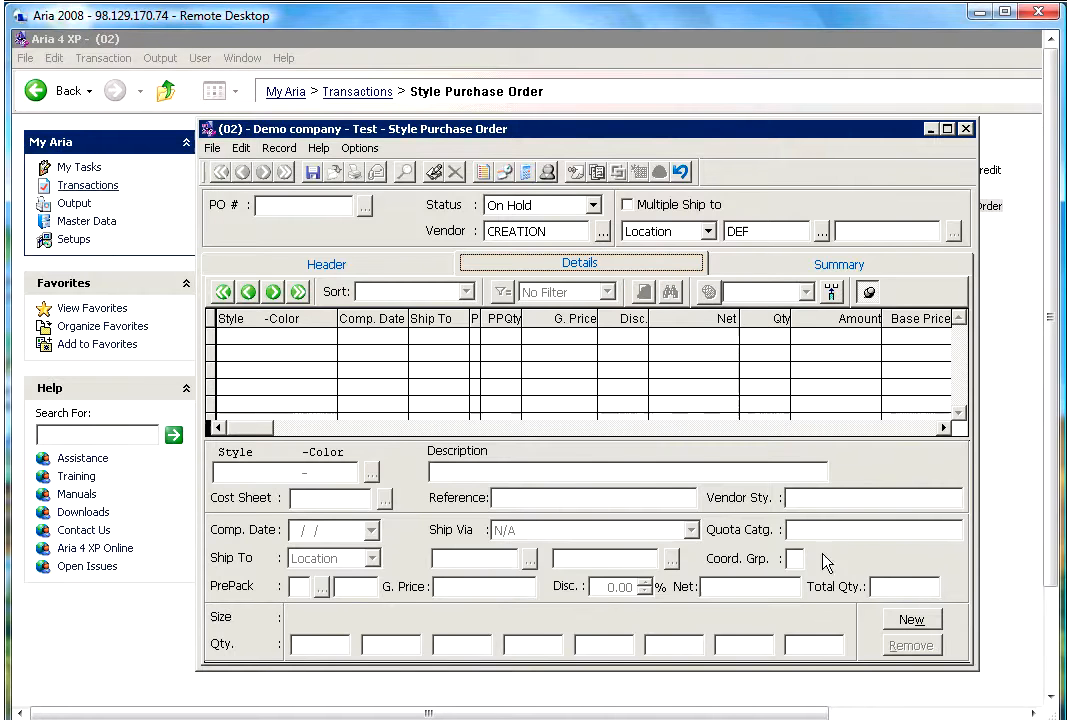
Step: Start a new order line and search the style list for DRES
click(900, 621)
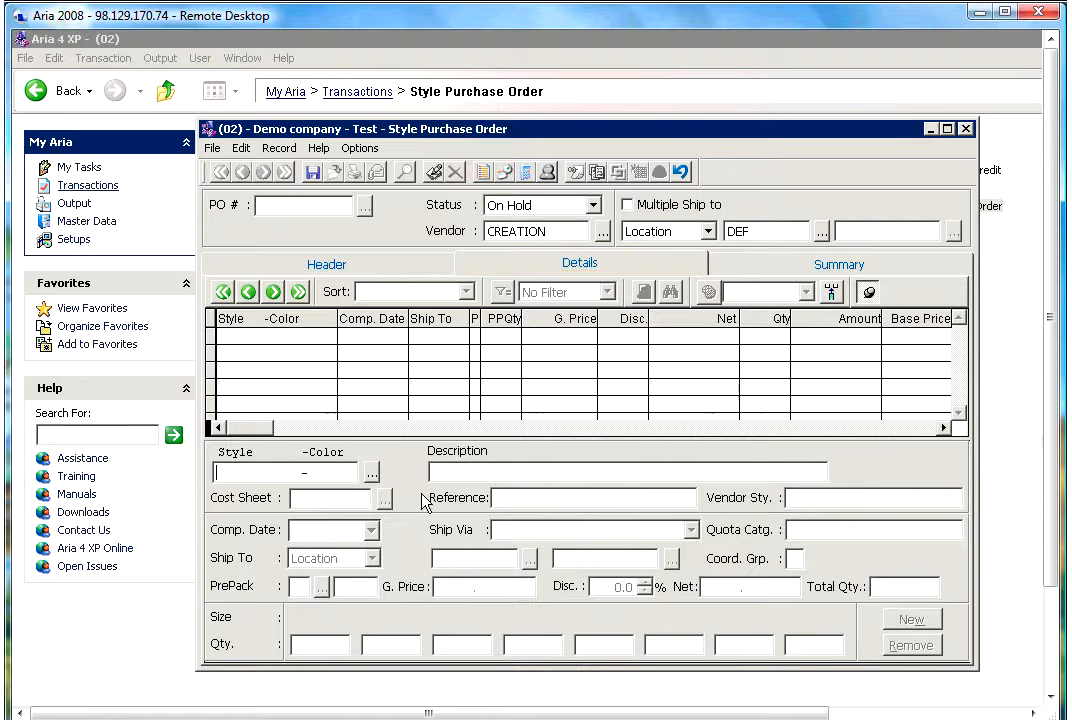
drag(286, 474, 96, 476)
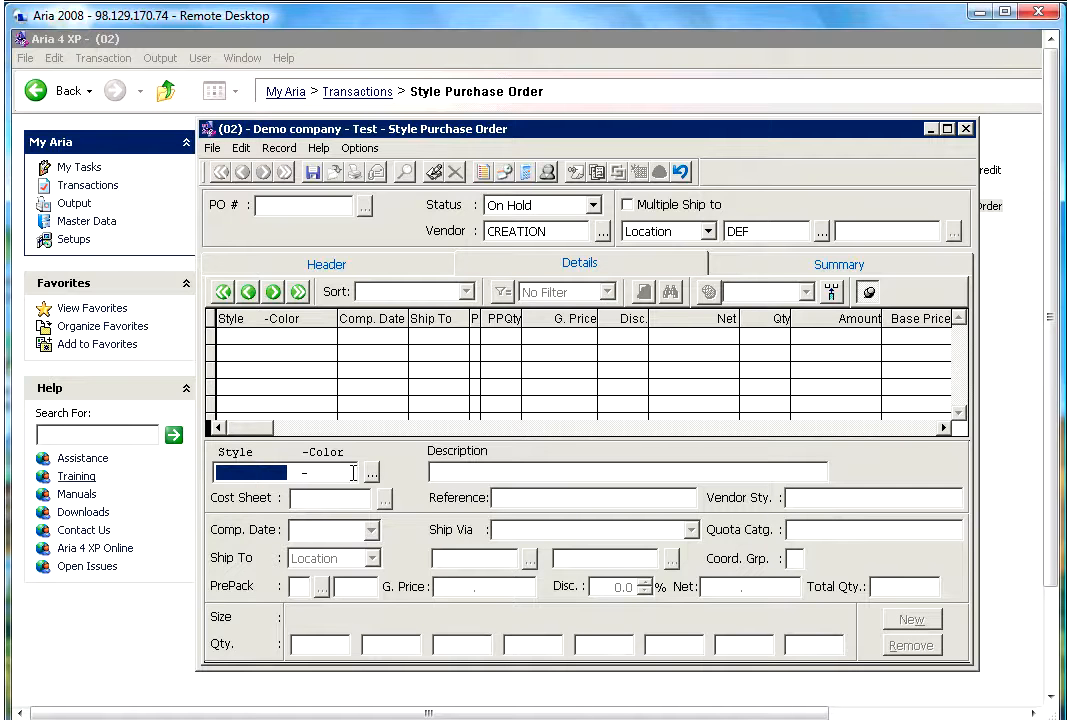
click(371, 476)
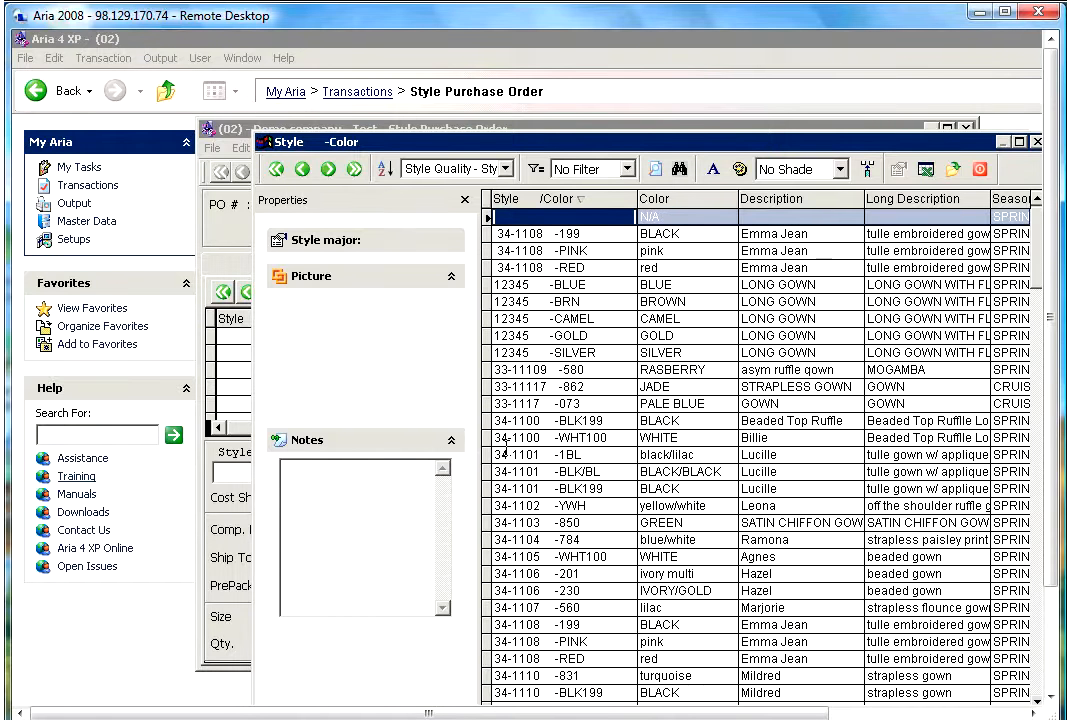
text(DRE)
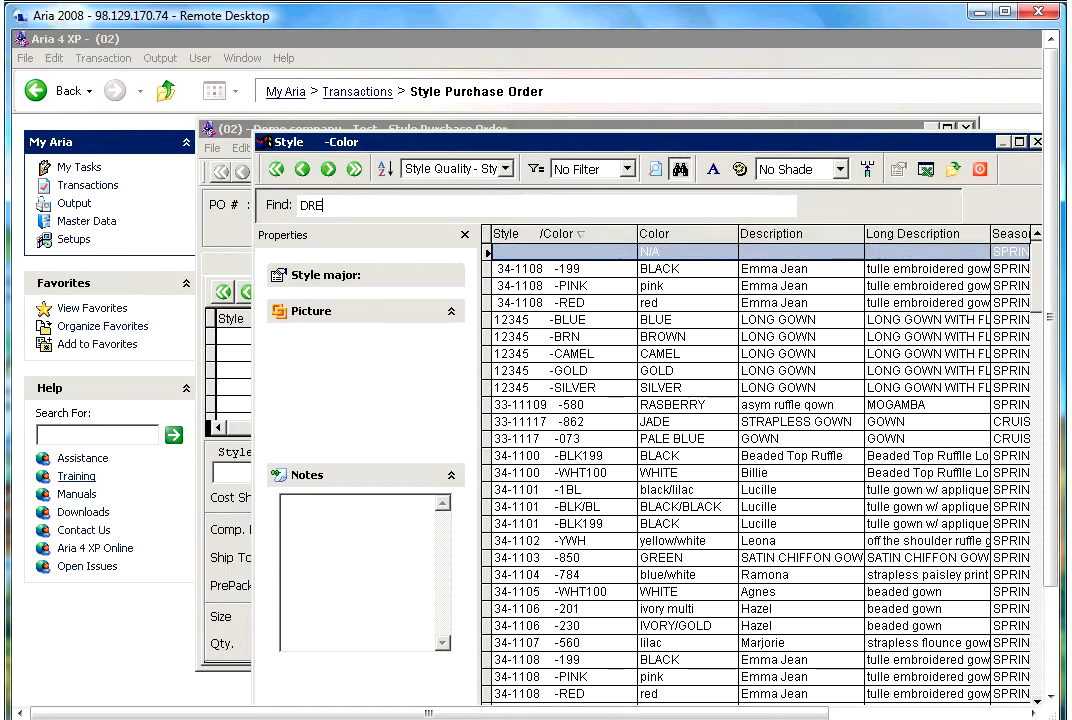
text(S)
key(Return)
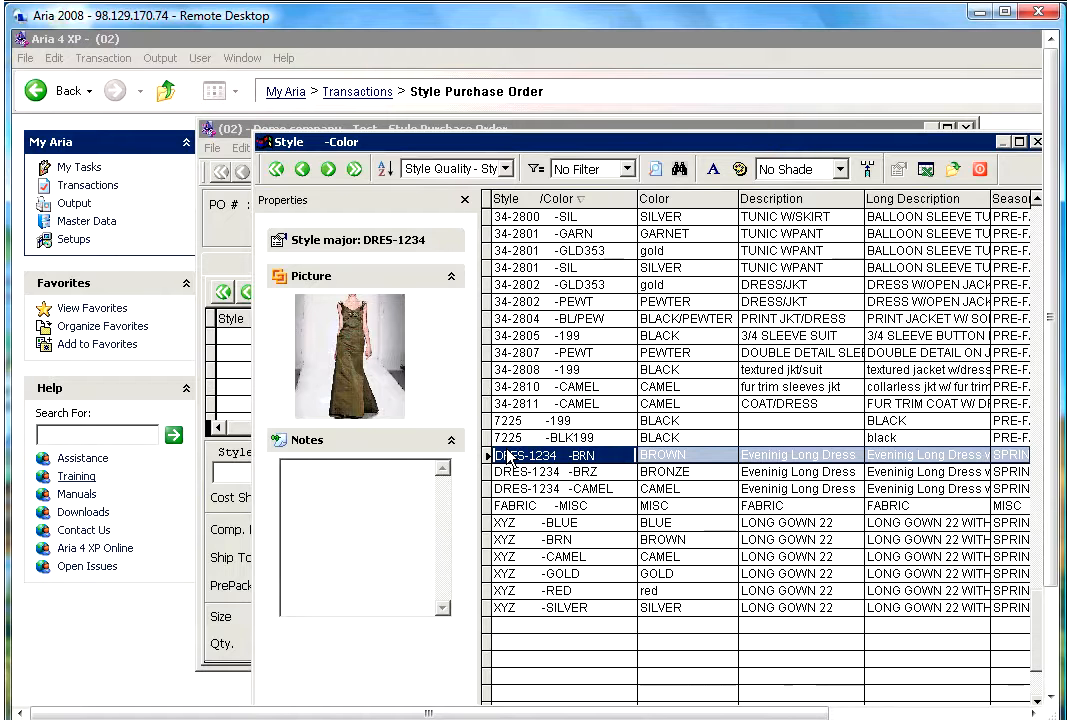
Step: Choose style DRES-1234 in color BRN from the style list for the order line
key(Down)
key(Up)
key(Down)
key(Down)
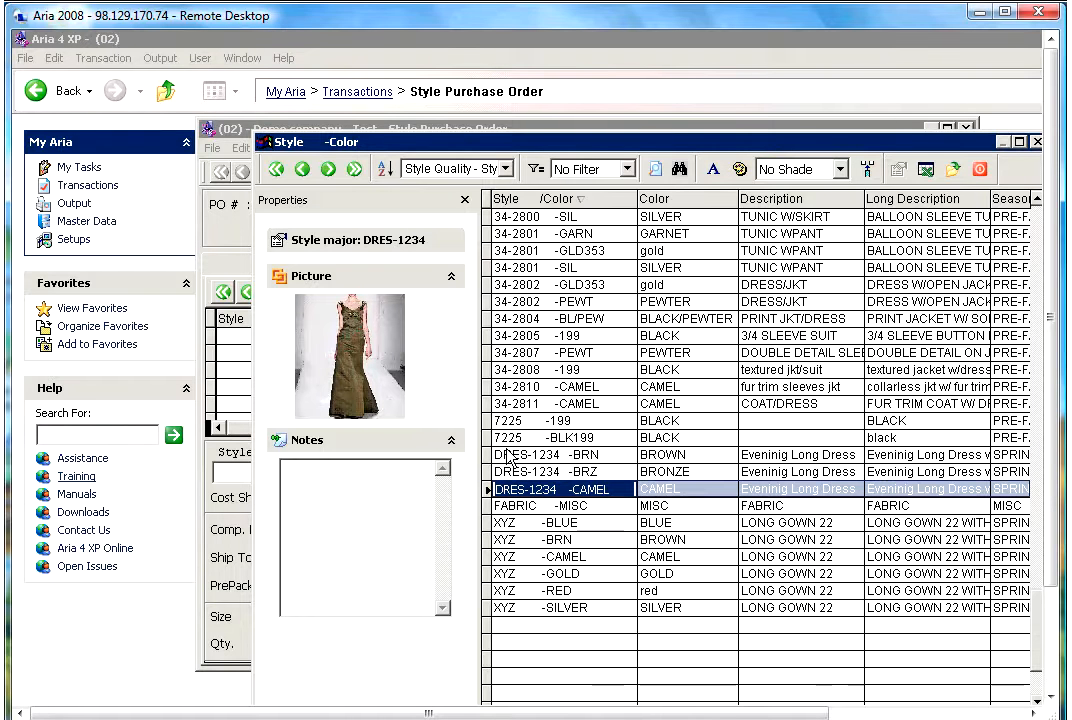
key(Up)
key(Up)
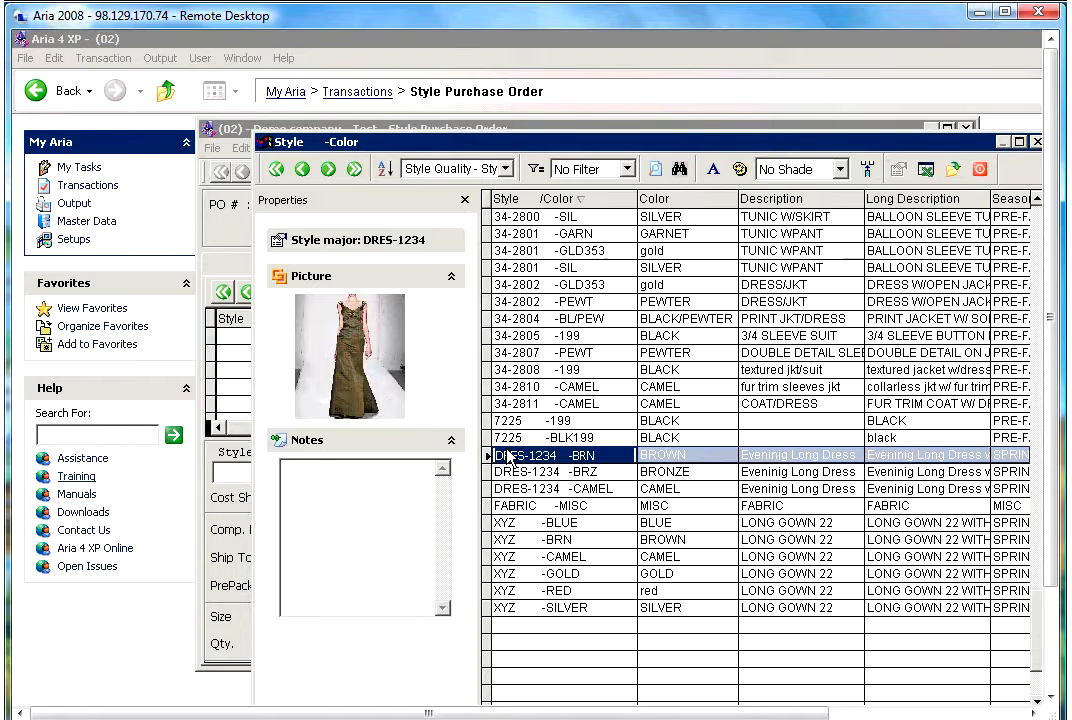
key(Return)
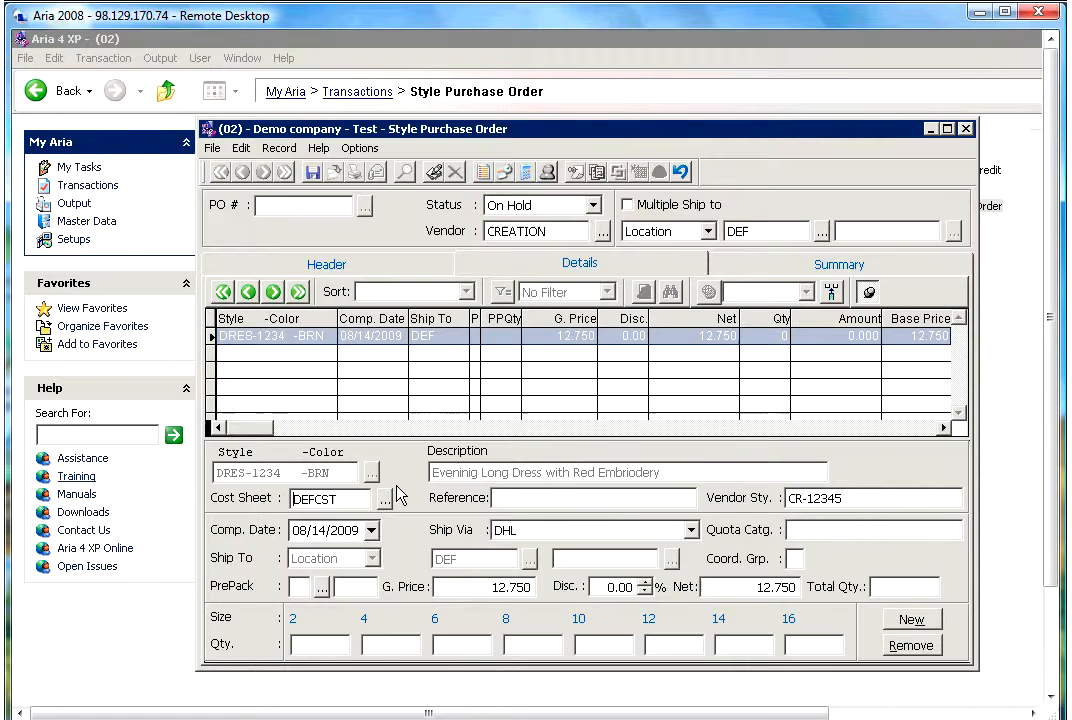
Step: Enter "Landed Duty Pay" as the Reference of the DRES-1234 BRN line
click(287, 498)
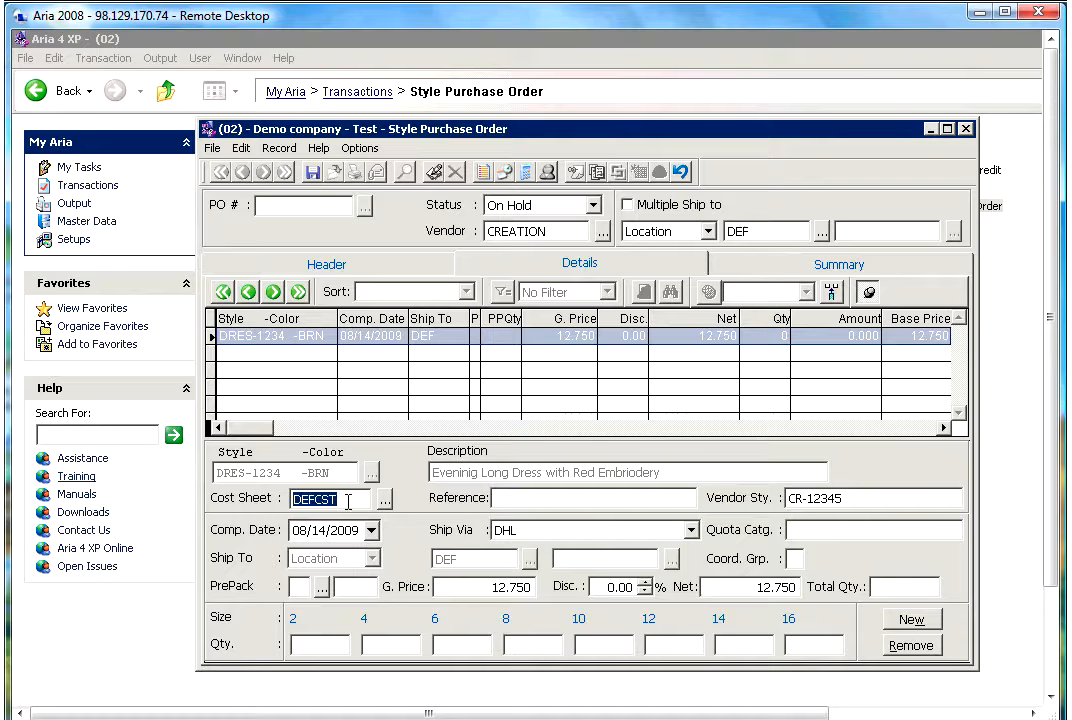
click(525, 505)
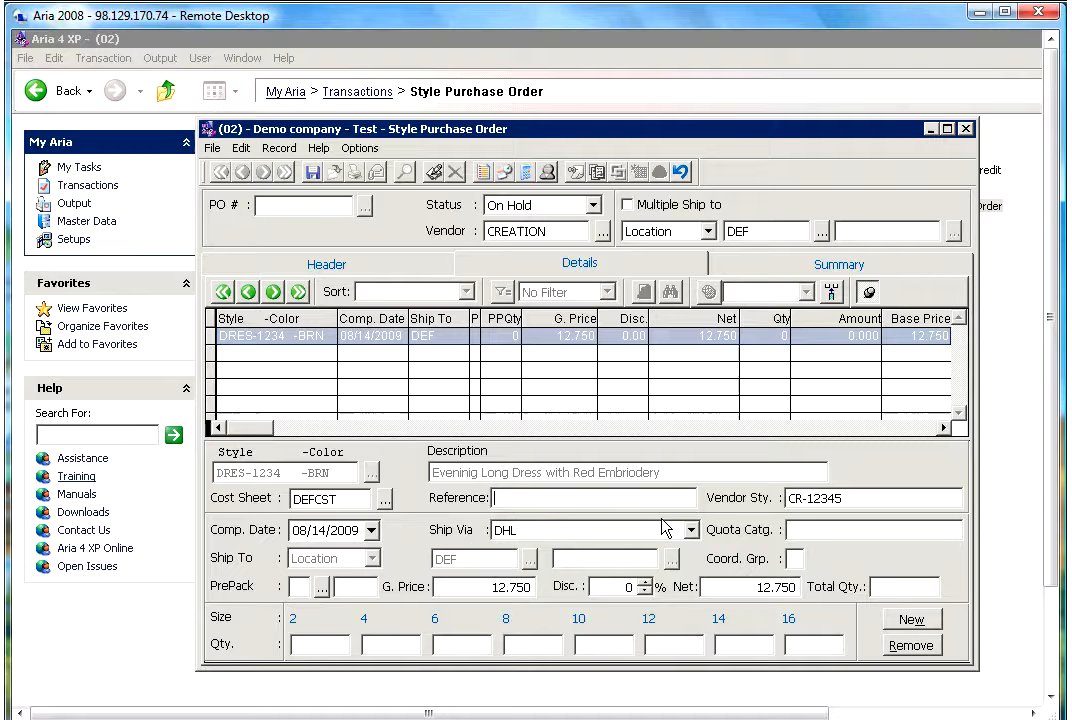
text(Landed D)
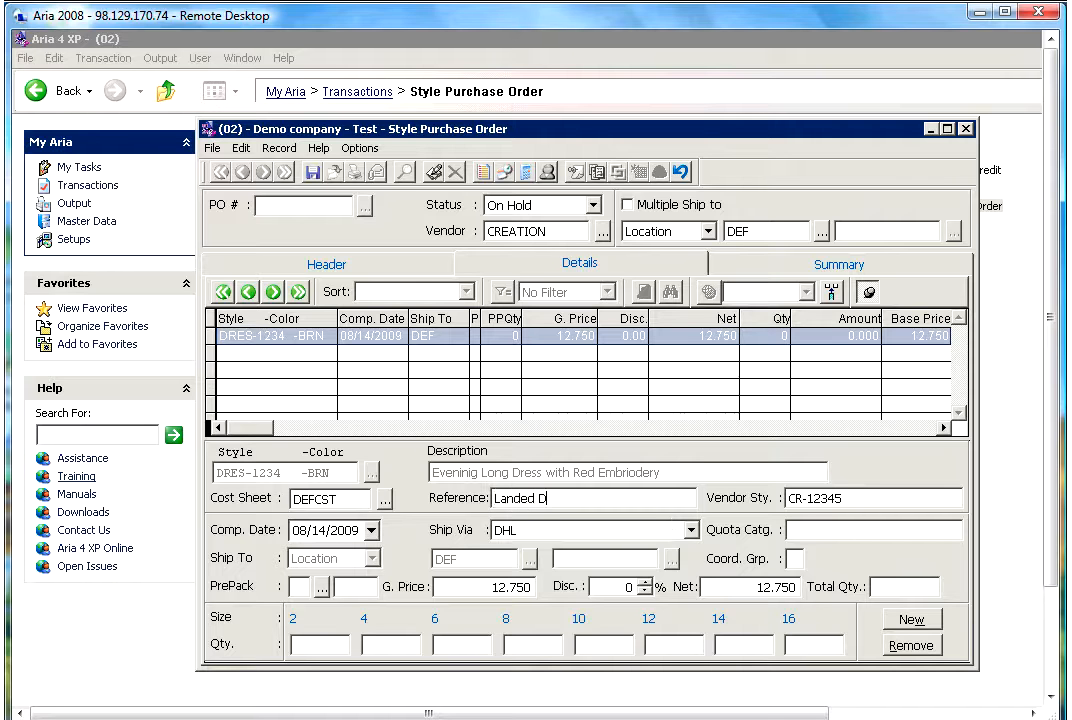
text(uty Pay)
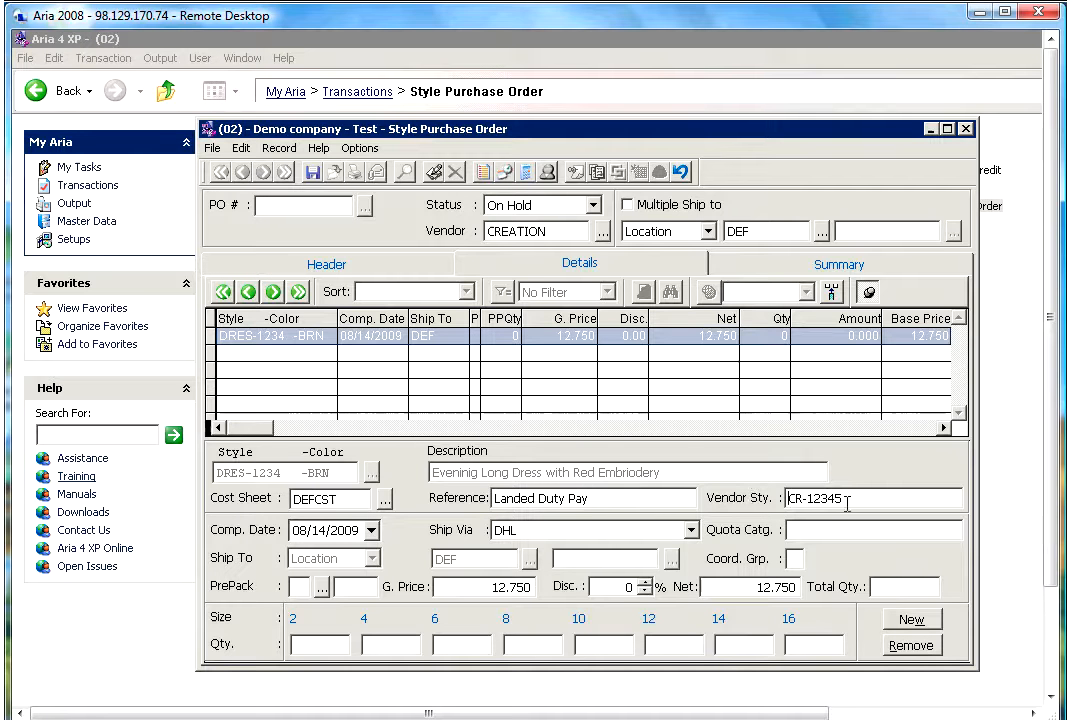
Step: Review the vendor style, completion date and Ship Via of the BRN line
drag(847, 503, 788, 500)
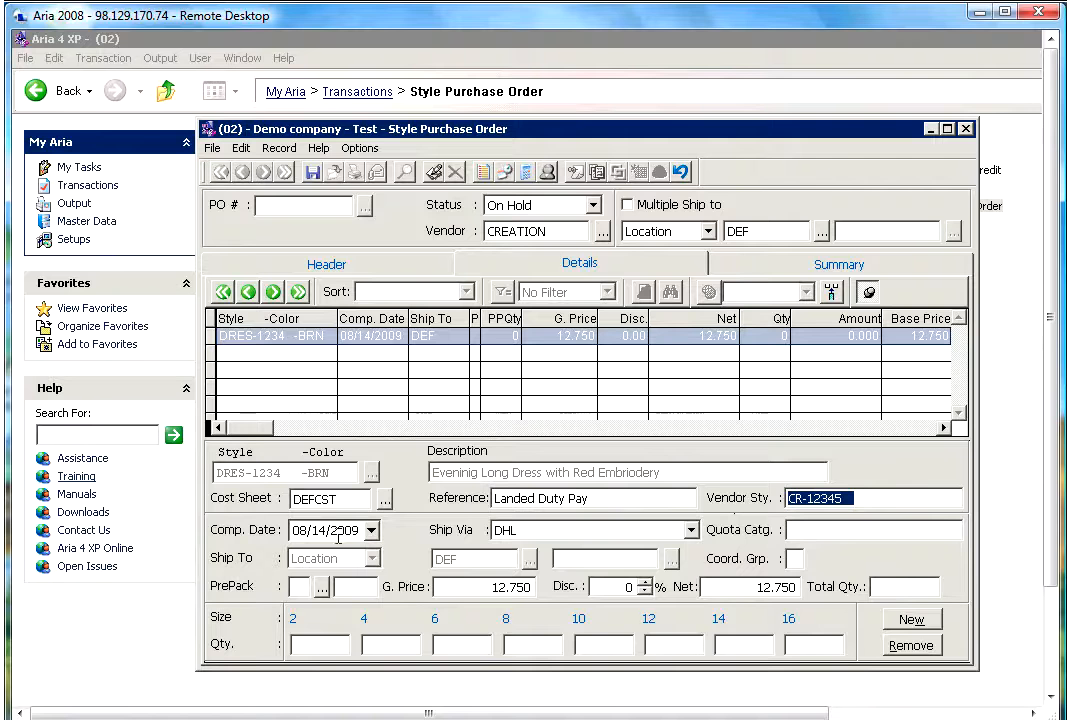
drag(358, 530, 298, 543)
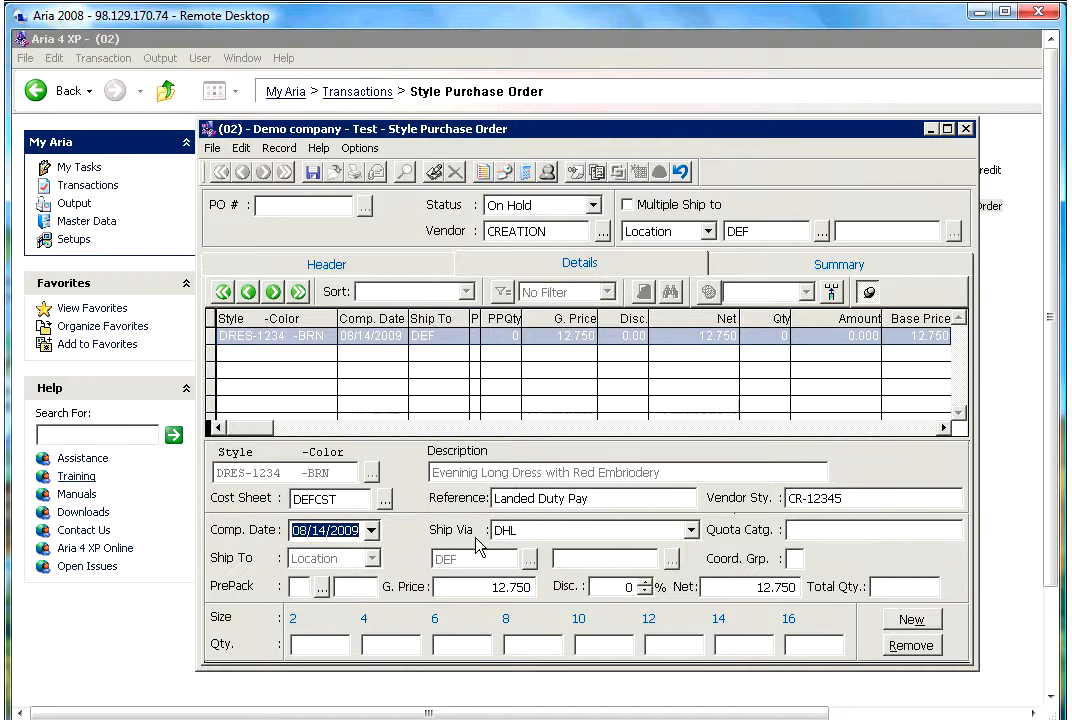
click(556, 533)
click(548, 552)
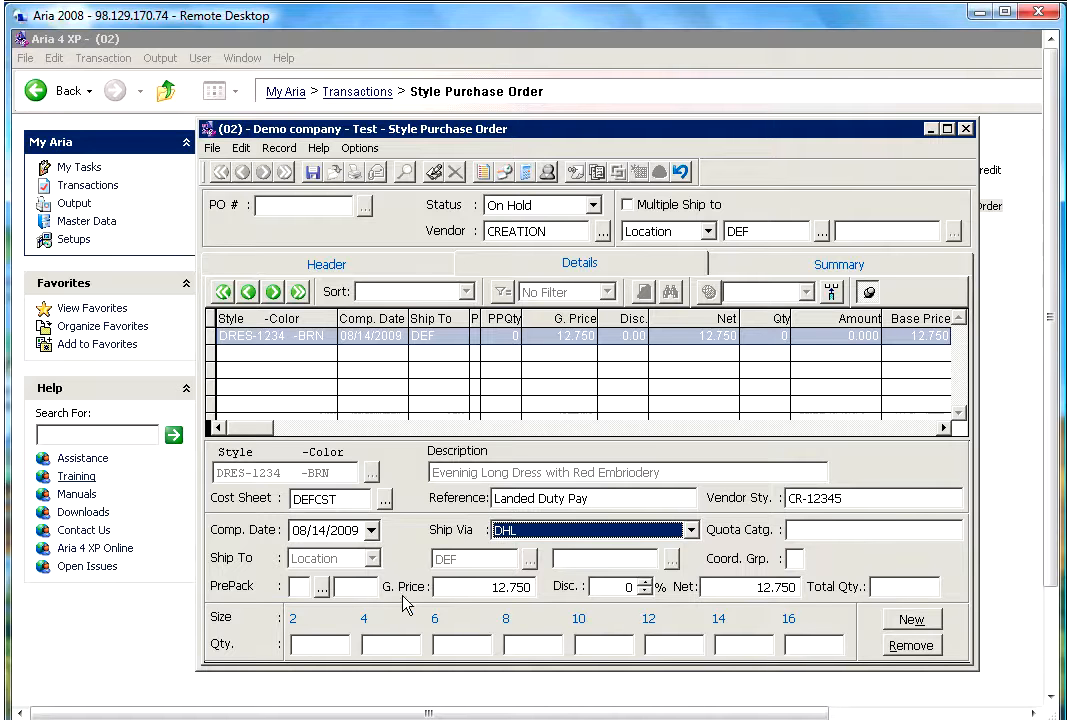
Step: Set the gross price of the BRN line to 13.750 and check its net price
click(481, 599)
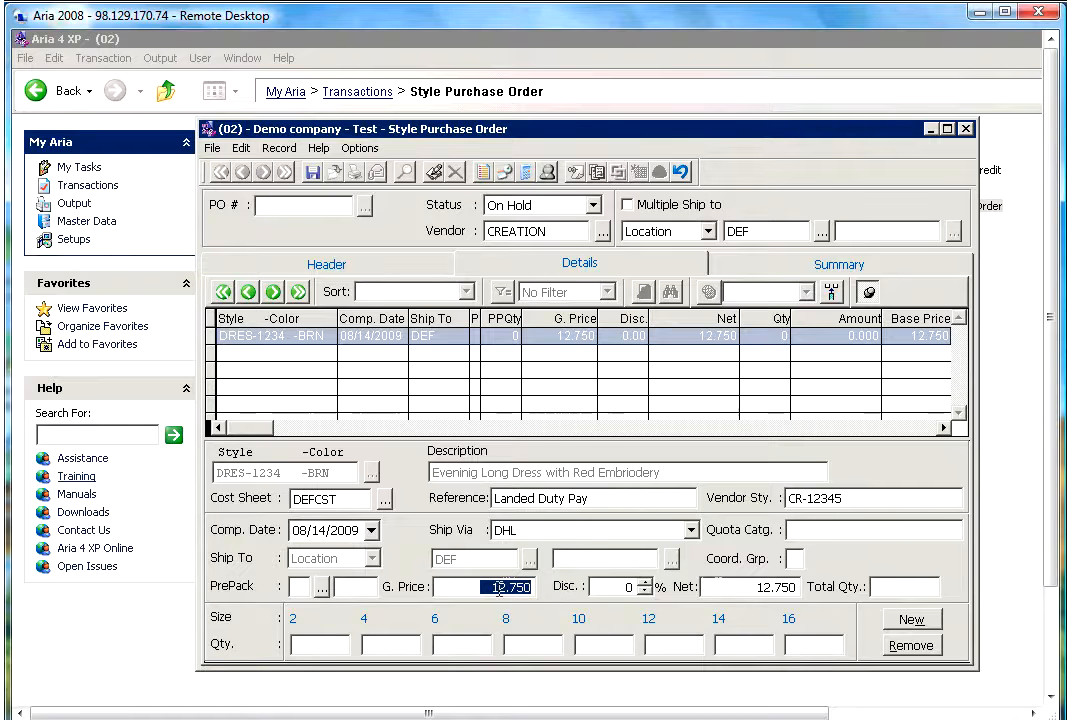
click(532, 590)
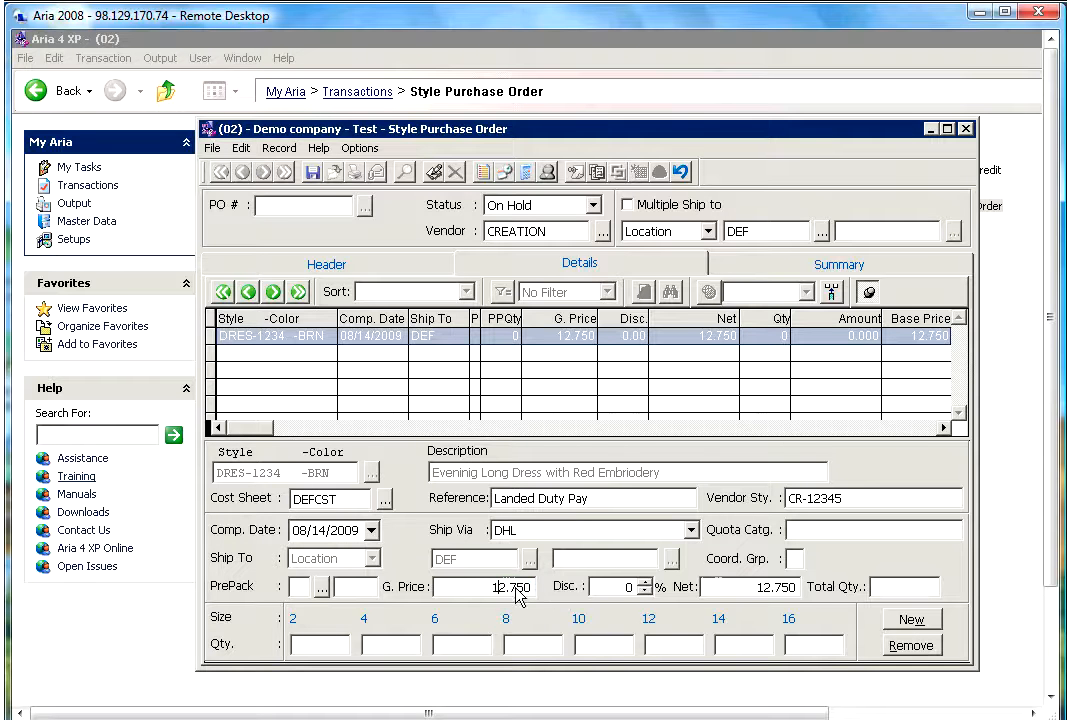
key(Delete)
text(3)
key(Tab)
drag(742, 589, 818, 593)
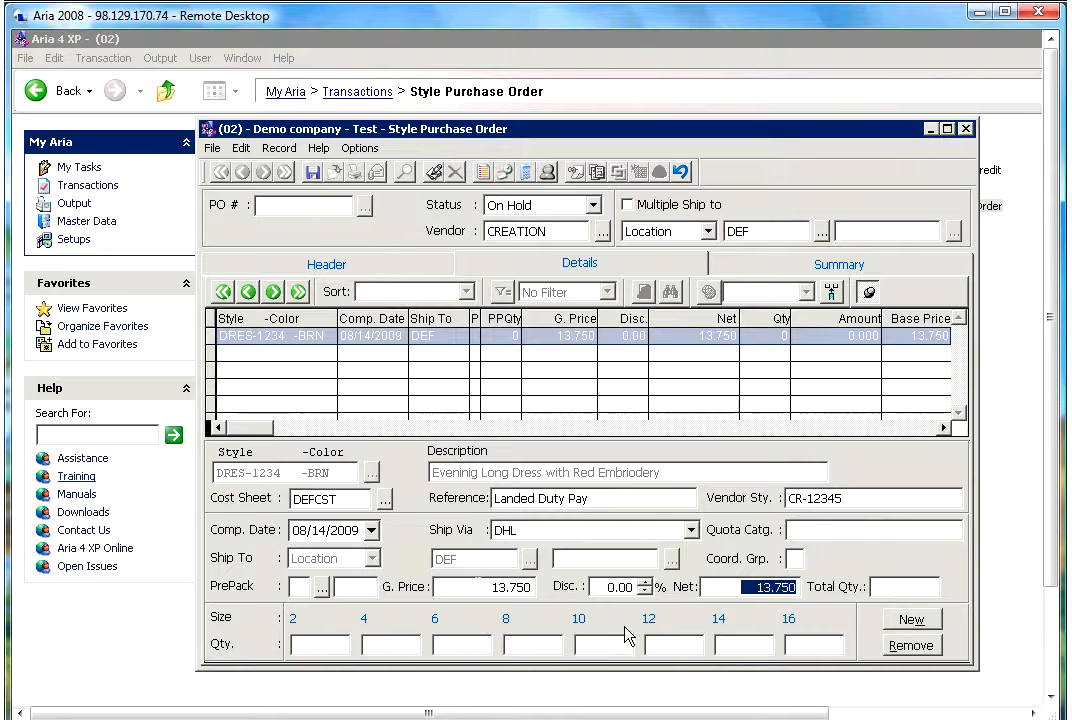
Step: Enter BRN line quantities of 10 for size 2, 20 for size 4 and 40 for size 6
click(330, 643)
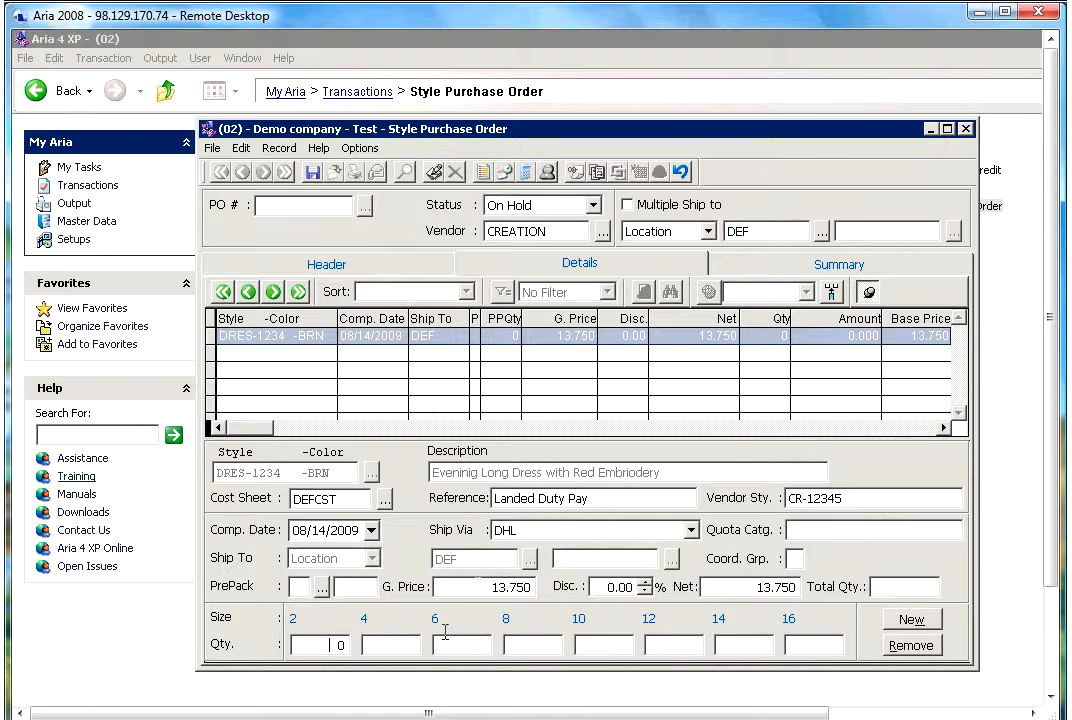
text(10)
click(367, 645)
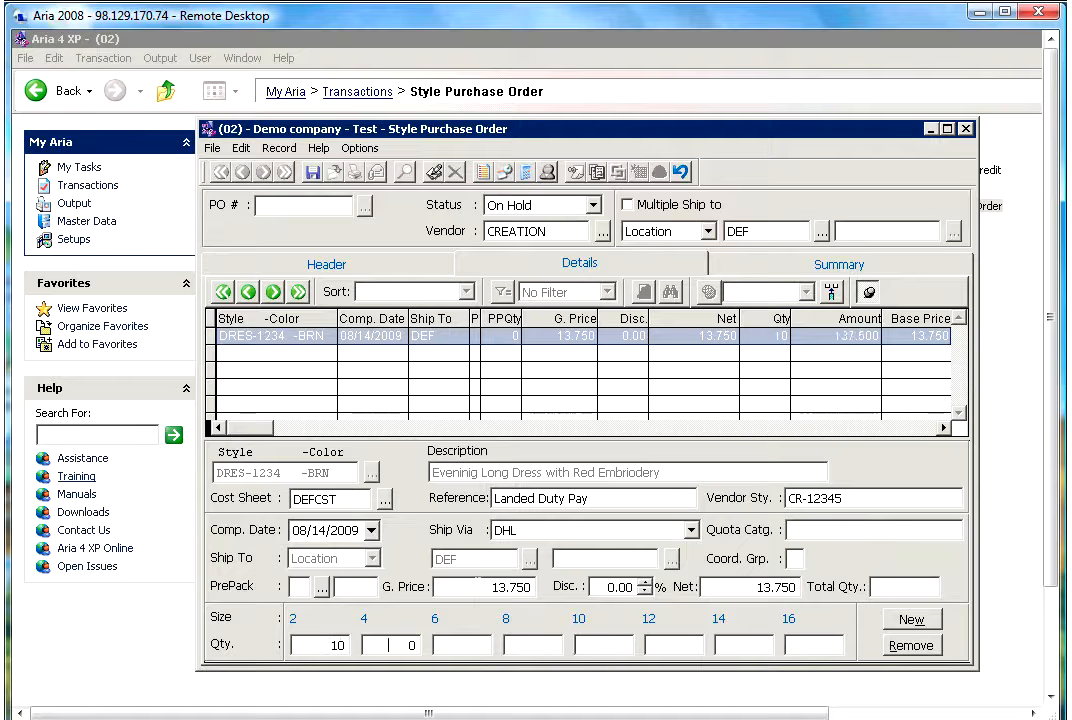
text(20)
click(460, 645)
text(40)
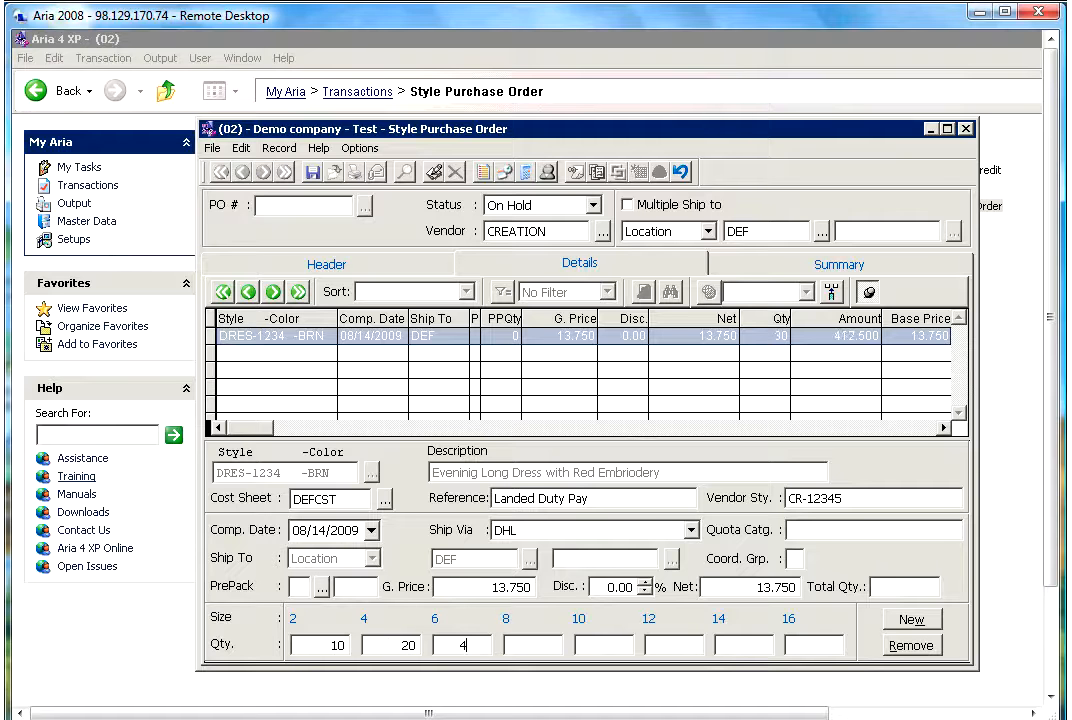
Step: Enter quantities of 20 for size 8 and 10 for size 10, and accept 100 pieces for the BRN line
click(519, 645)
text(20)
click(603, 645)
text(10)
click(672, 645)
click(889, 626)
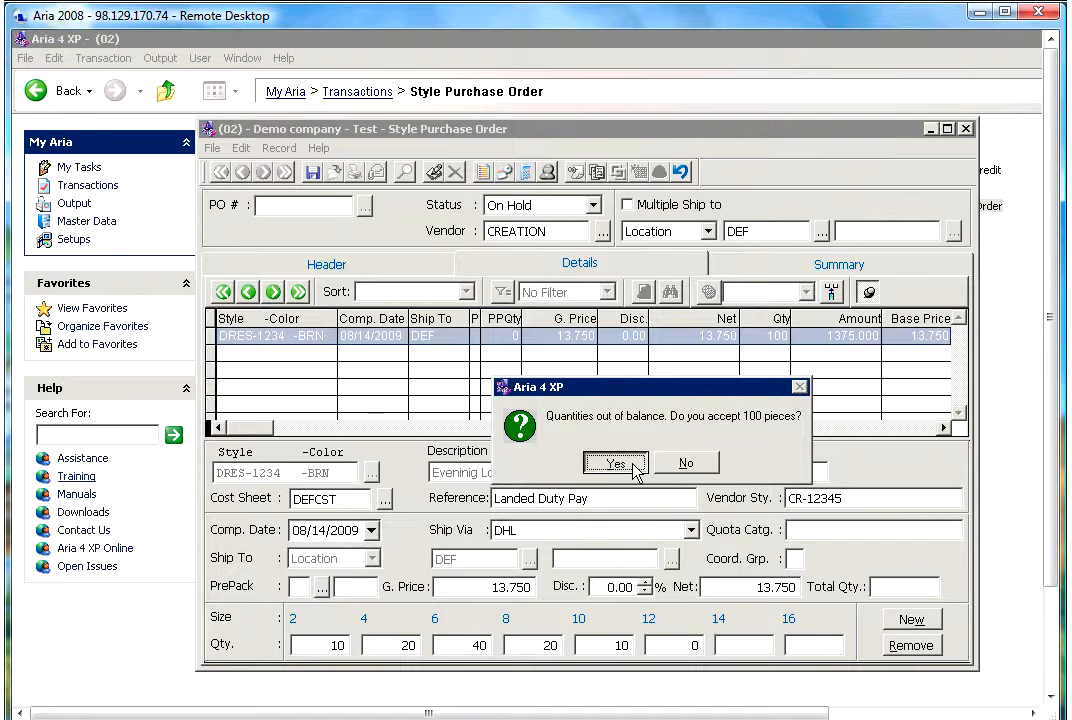
click(633, 465)
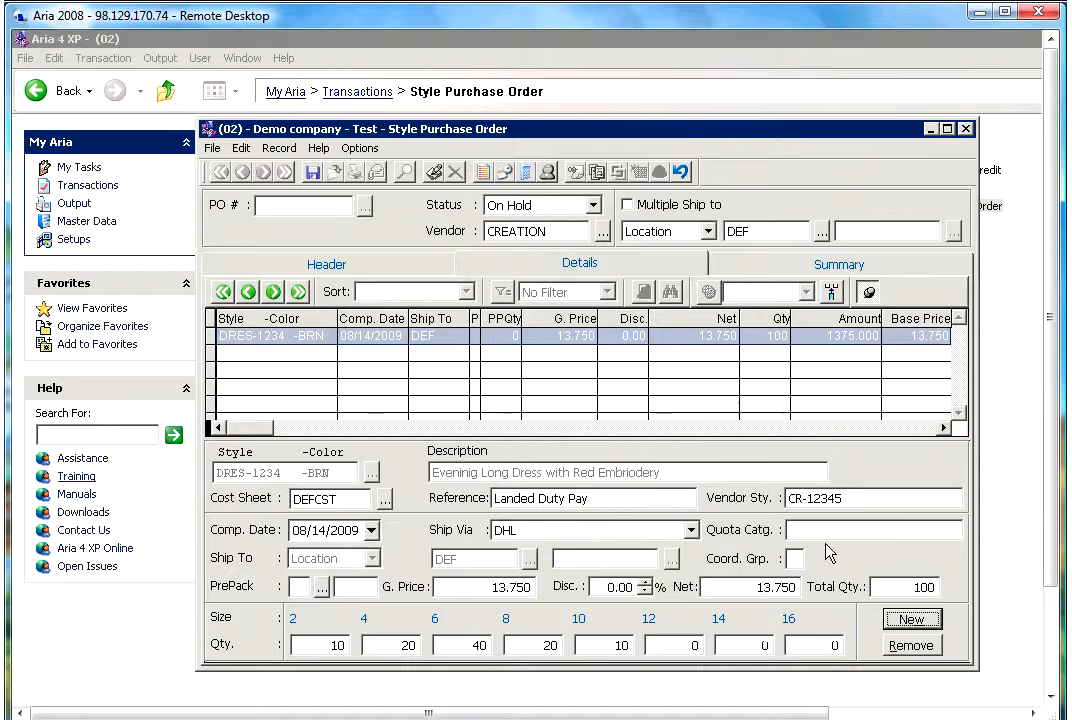
Step: Add a second order line for style DRES-1234 in color BRZ, keeping its default cost sheet, completion date and Ship Via
click(906, 622)
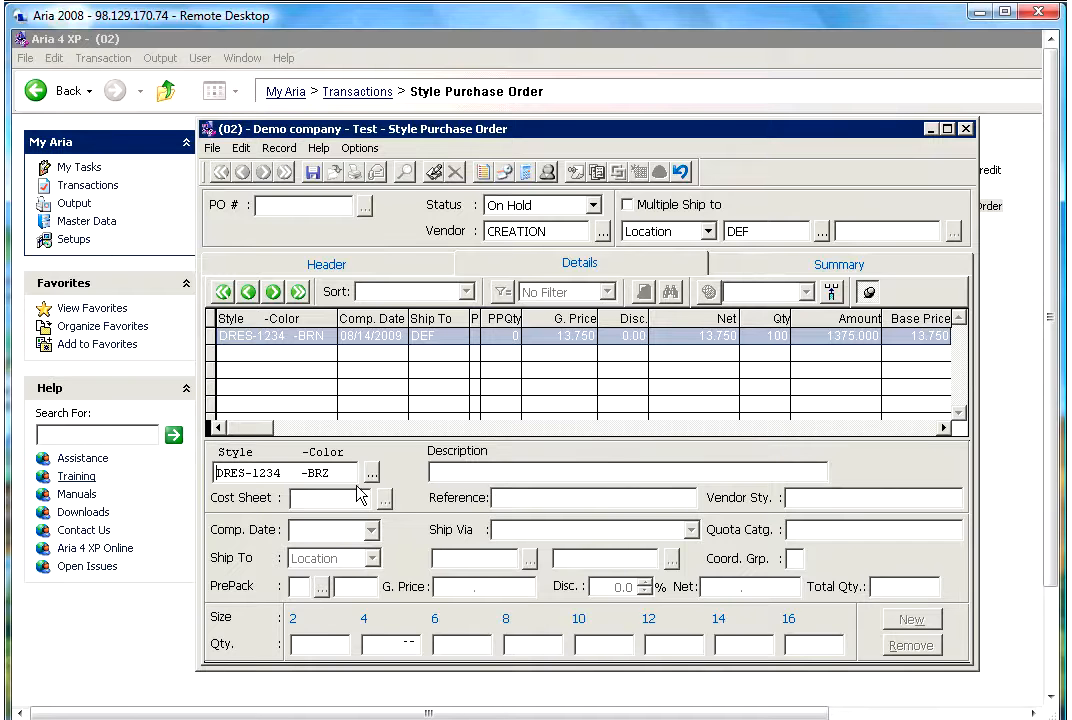
drag(345, 473, 228, 482)
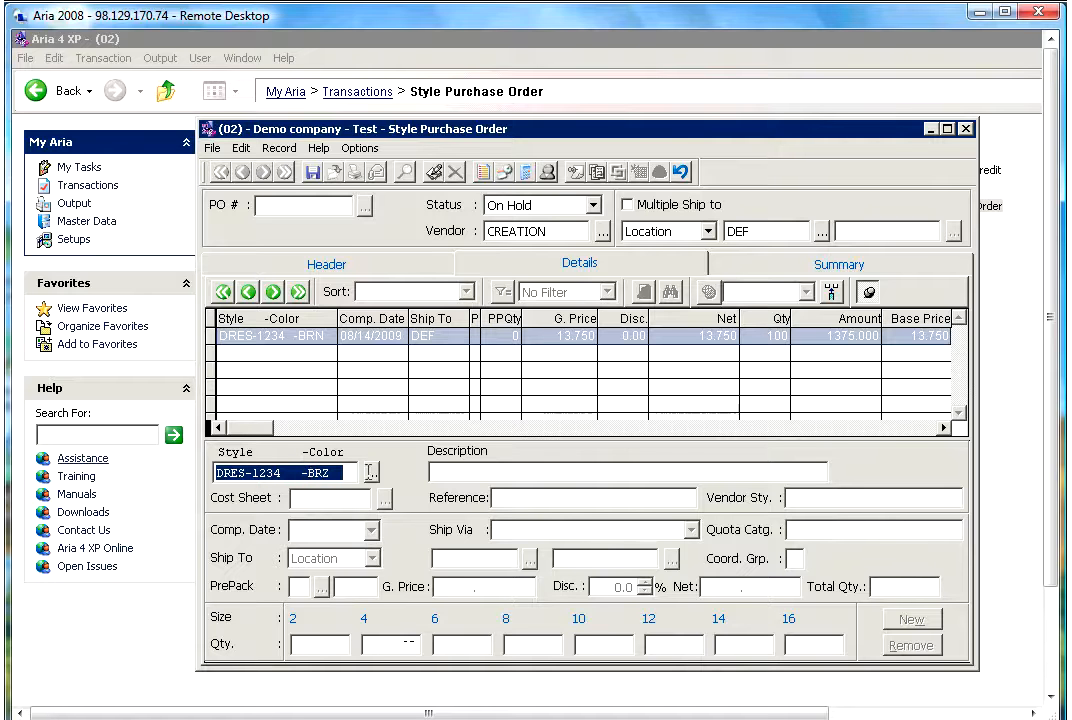
key(Tab)
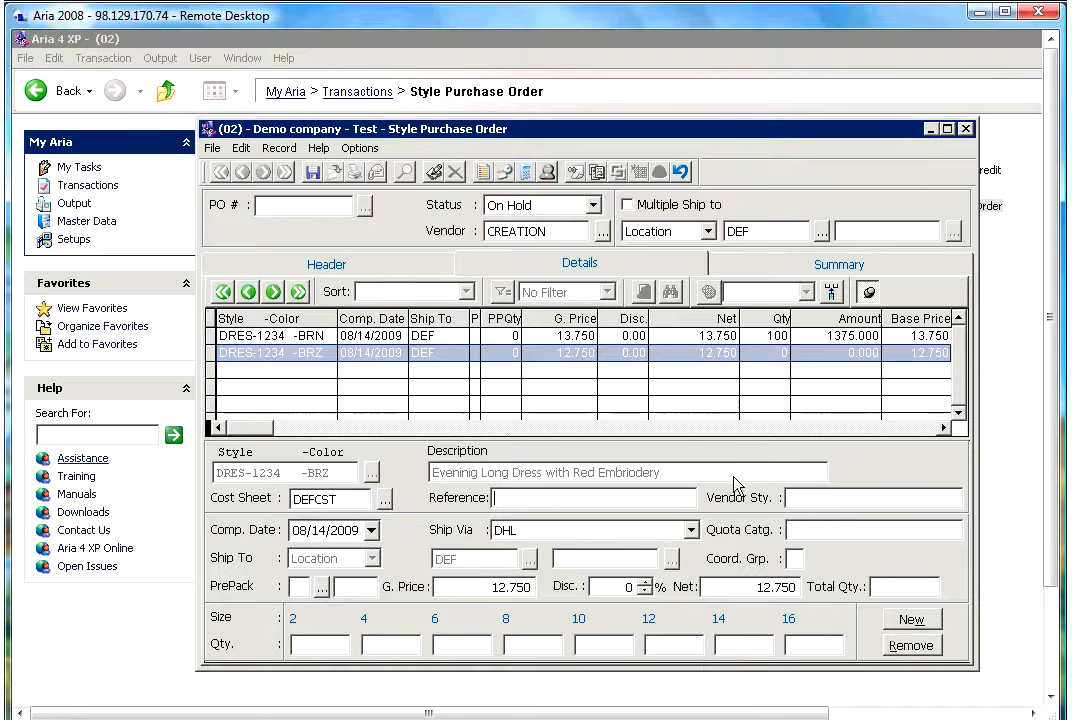
key(Tab)
key(Tab)
key(Tab)
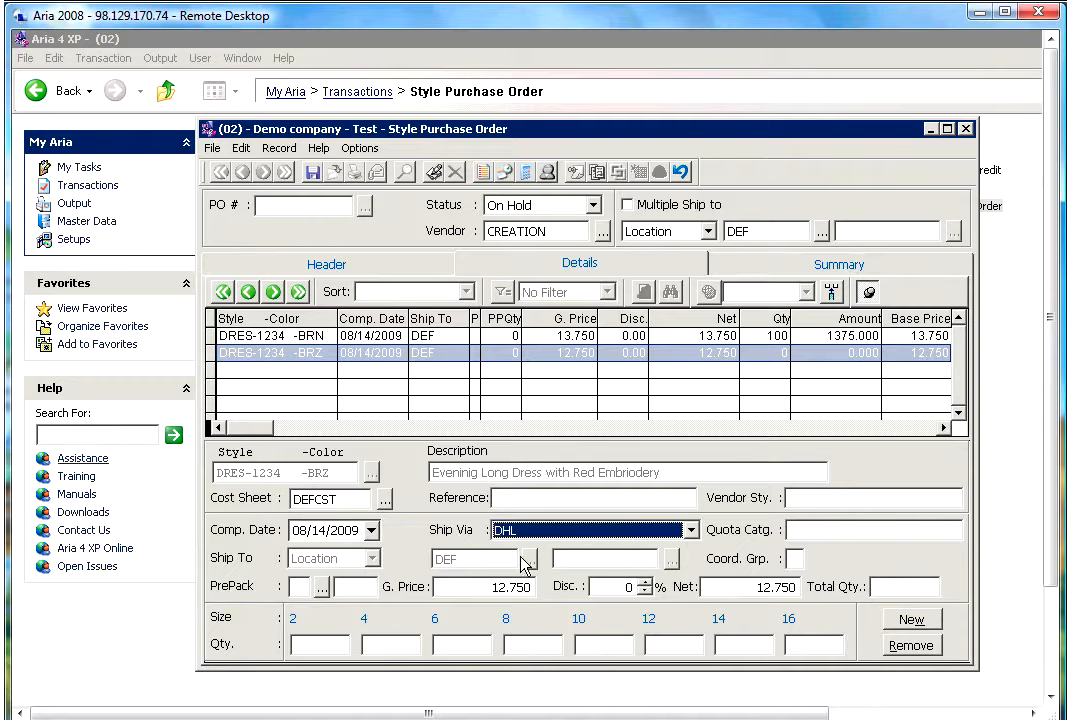
key(Tab)
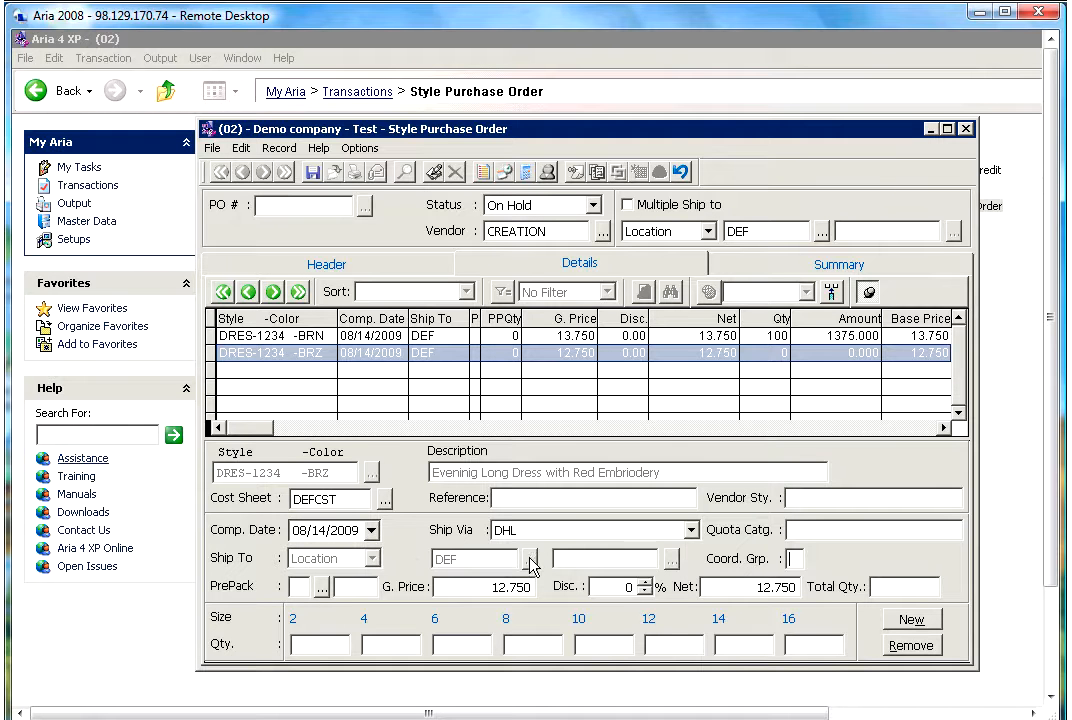
Step: Assign prepack A to the BRZ line and keep its default gross price
click(306, 590)
click(321, 590)
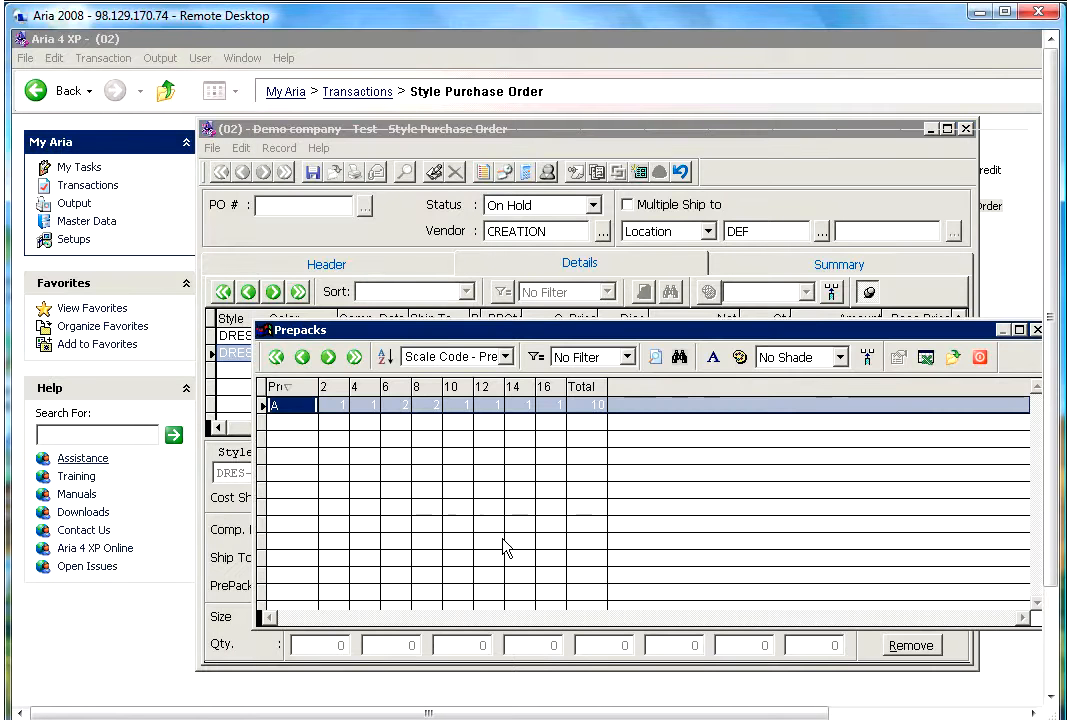
key(Return)
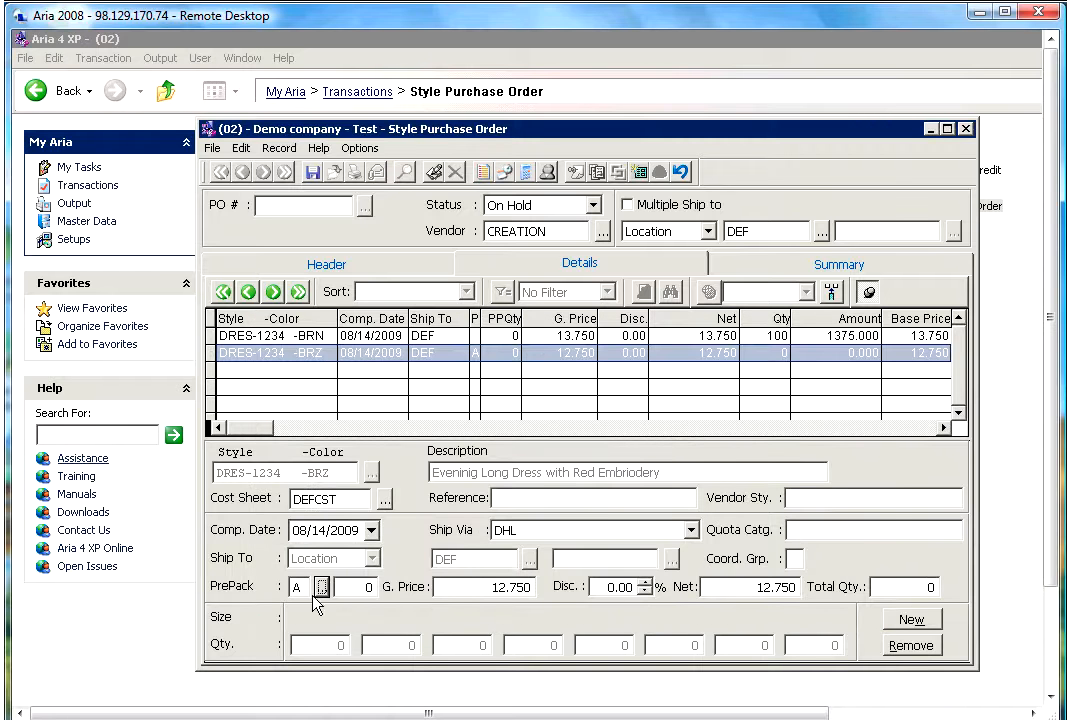
click(484, 588)
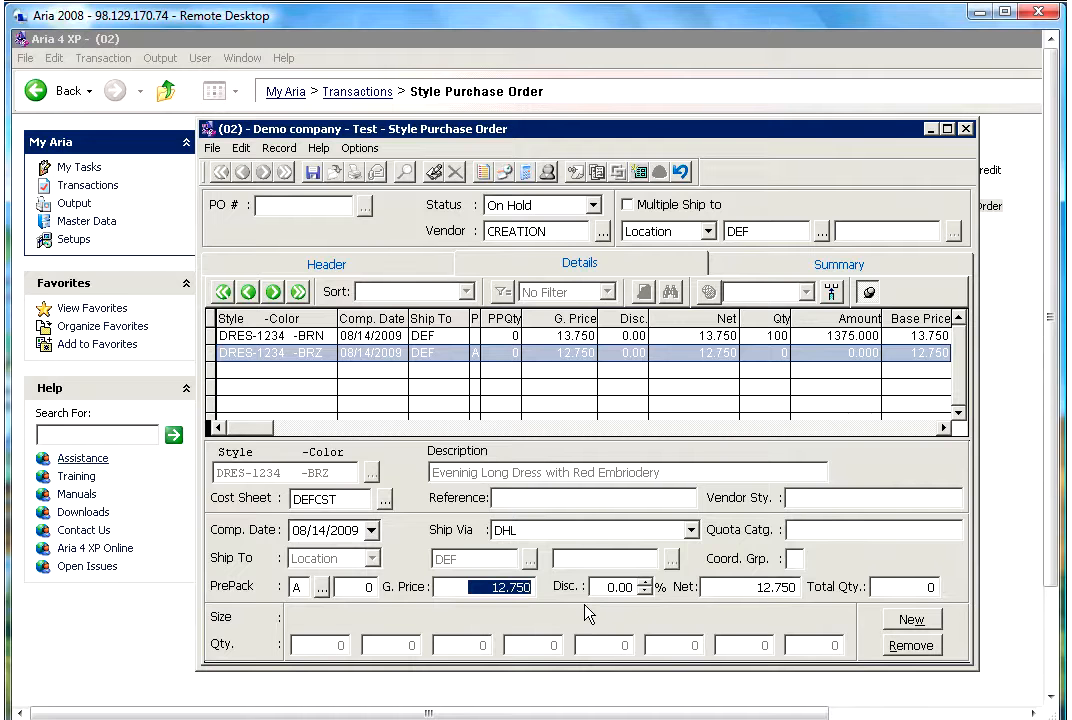
key(Tab)
key(Tab)
Step: Set the prepack quantity of the BRZ line to 3 and check the resulting total quantity
click(356, 588)
double_click(342, 587)
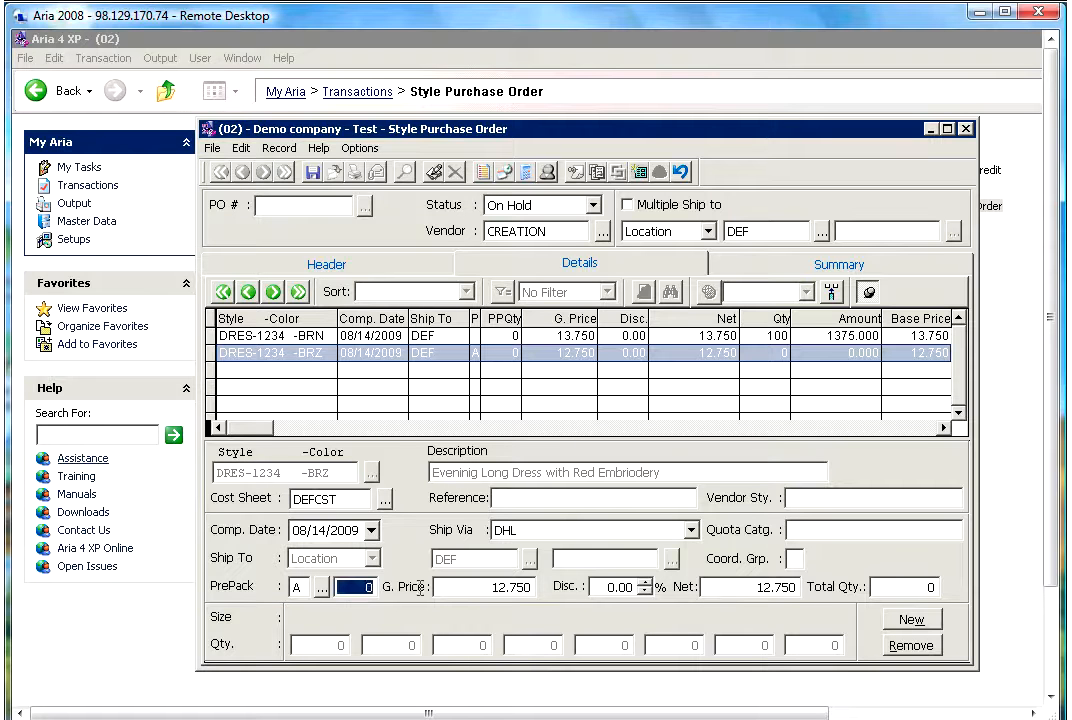
text(3)
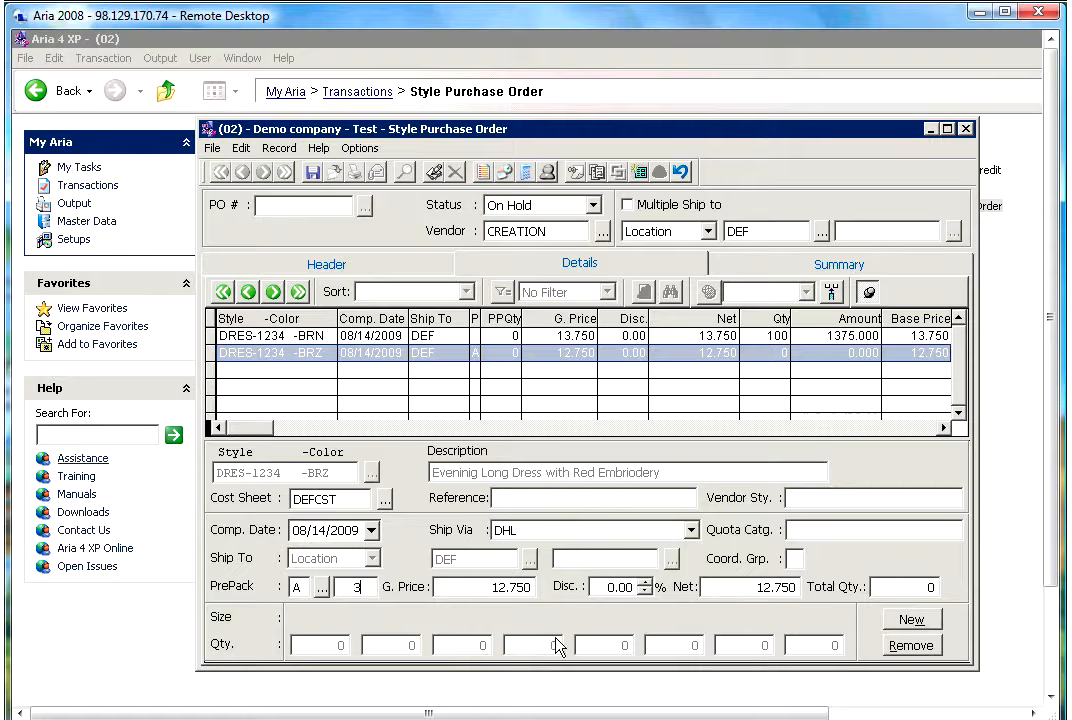
key(Tab)
double_click(352, 586)
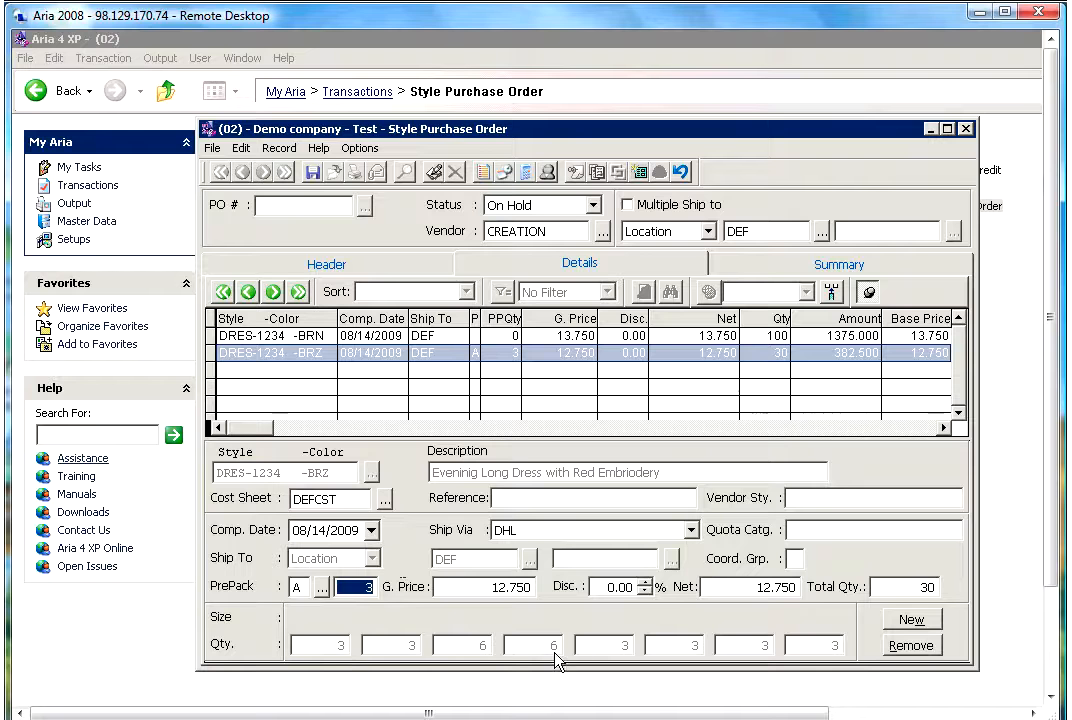
click(462, 587)
click(886, 587)
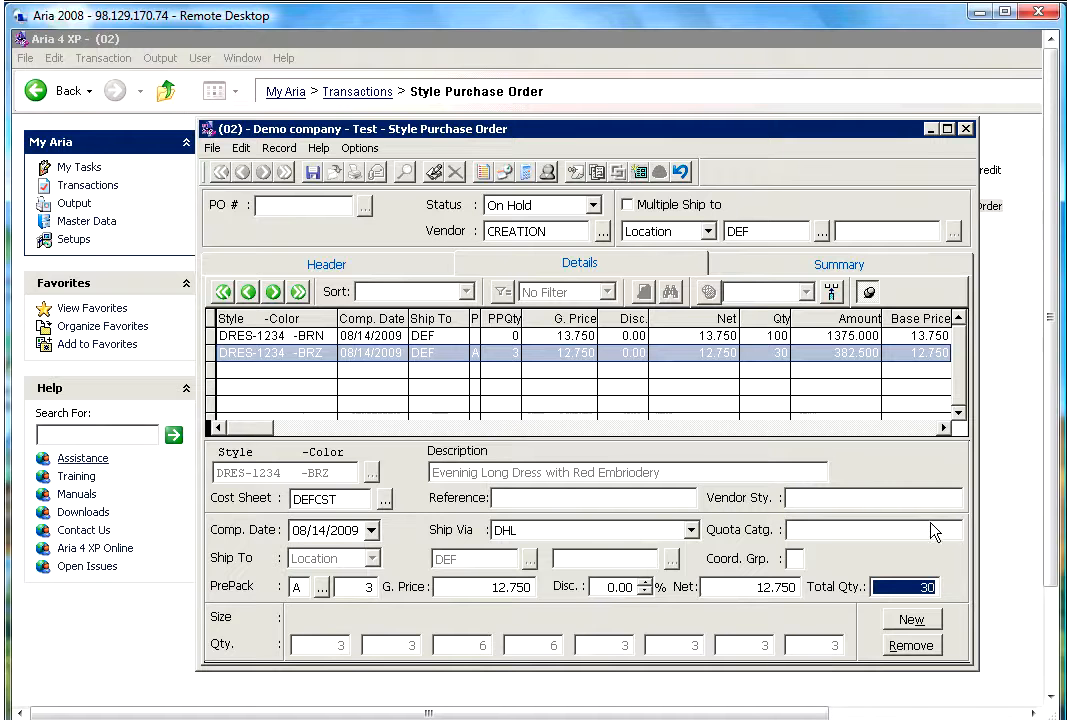
Step: Add a third order line for style DRES-1234 in color CAMEL, keeping its default cost sheet, gross price and discount
click(933, 626)
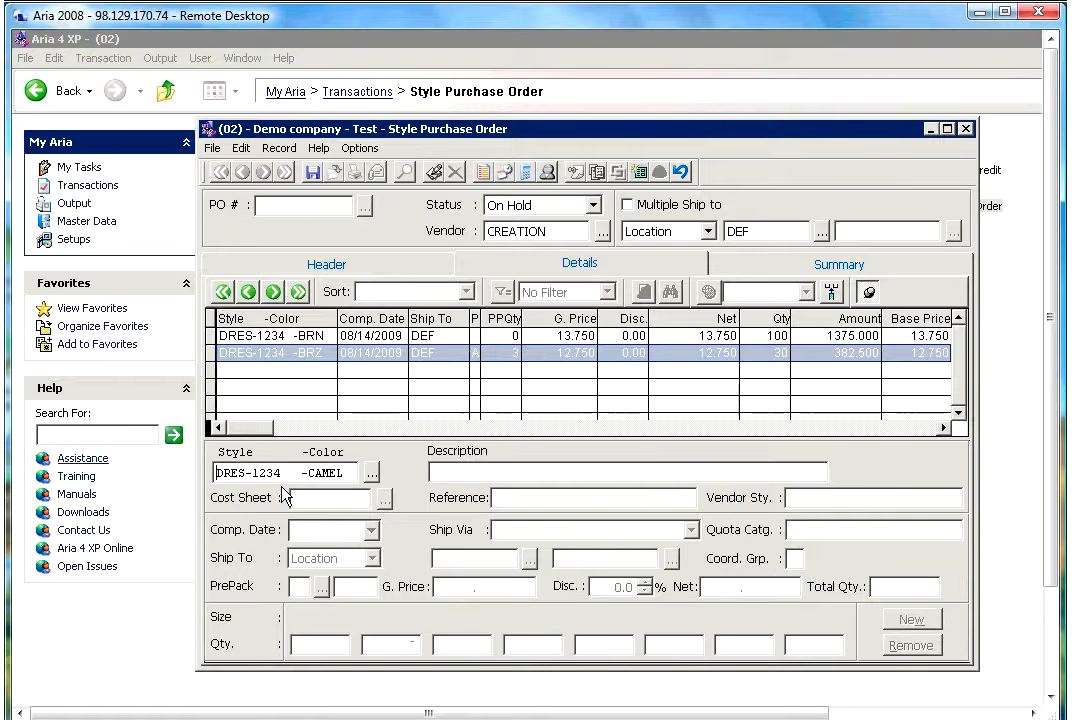
key(Tab)
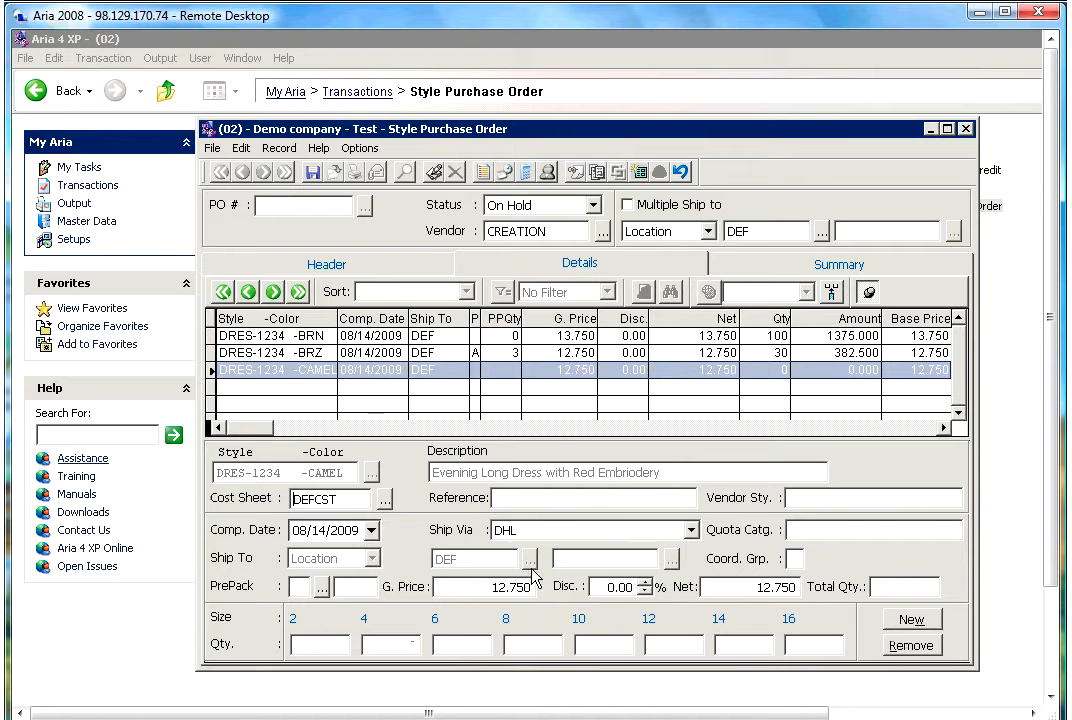
click(475, 590)
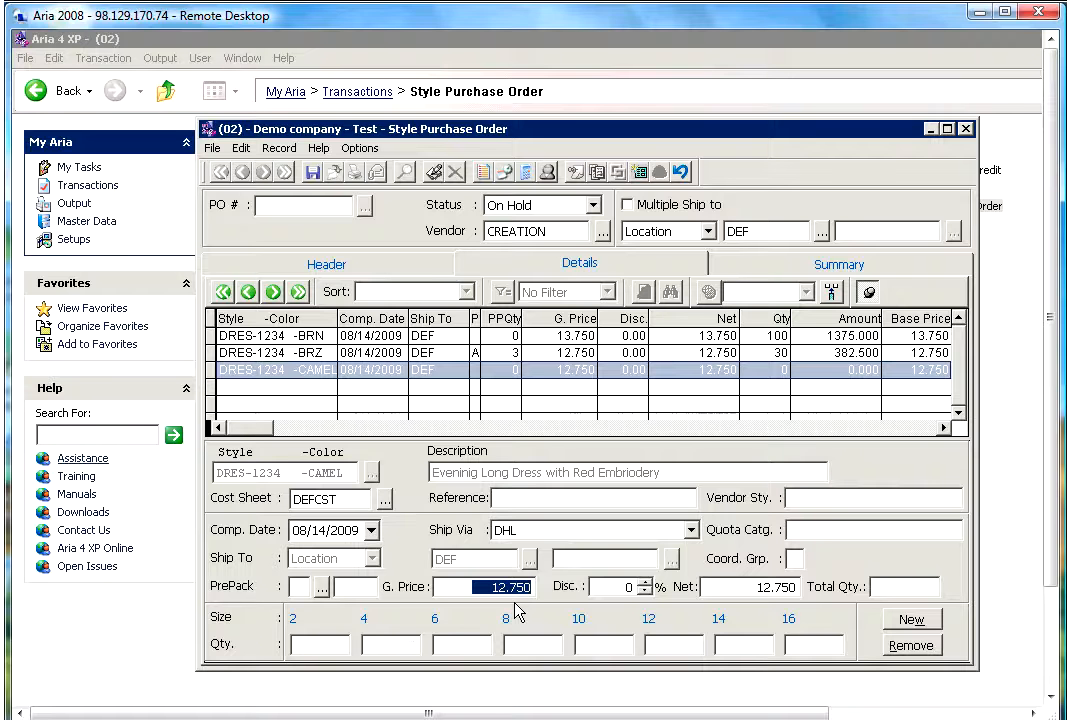
key(Tab)
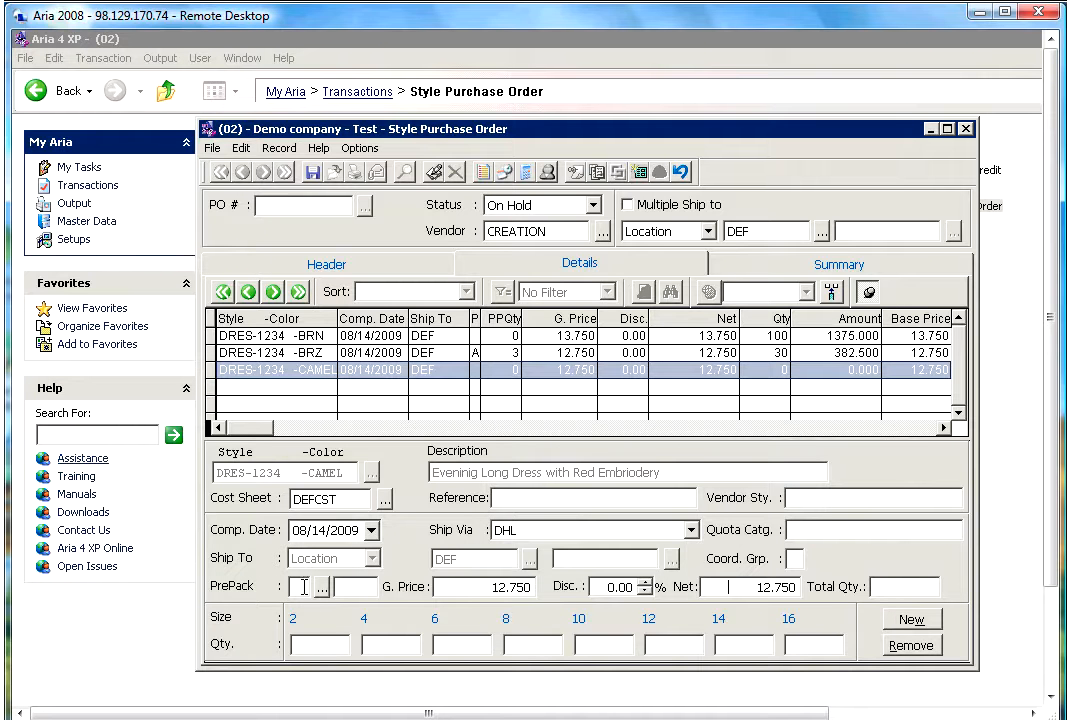
Step: Enter CAMEL line quantities of 20, 40, 50 and 60 for sizes 2, 4, 6 and 8, and accept the out-of-balance total
click(306, 645)
text(20)
key(Tab)
text(40)
key(Tab)
text(50)
key(Tab)
text(60)
key(Tab)
key(Tab)
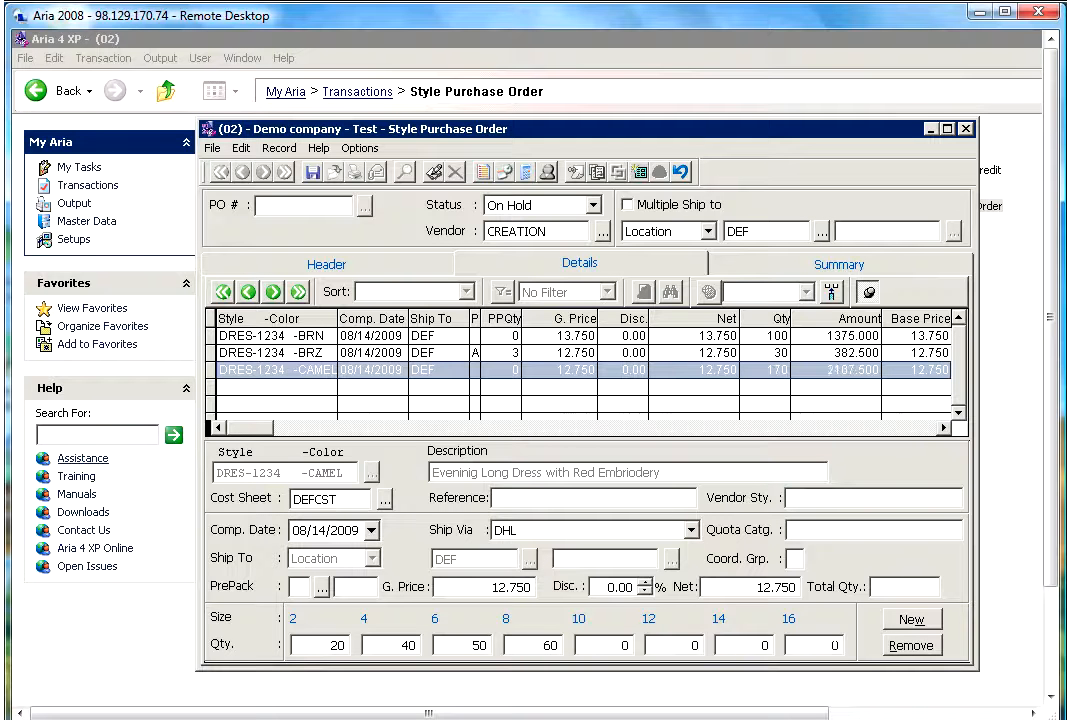
key(Tab)
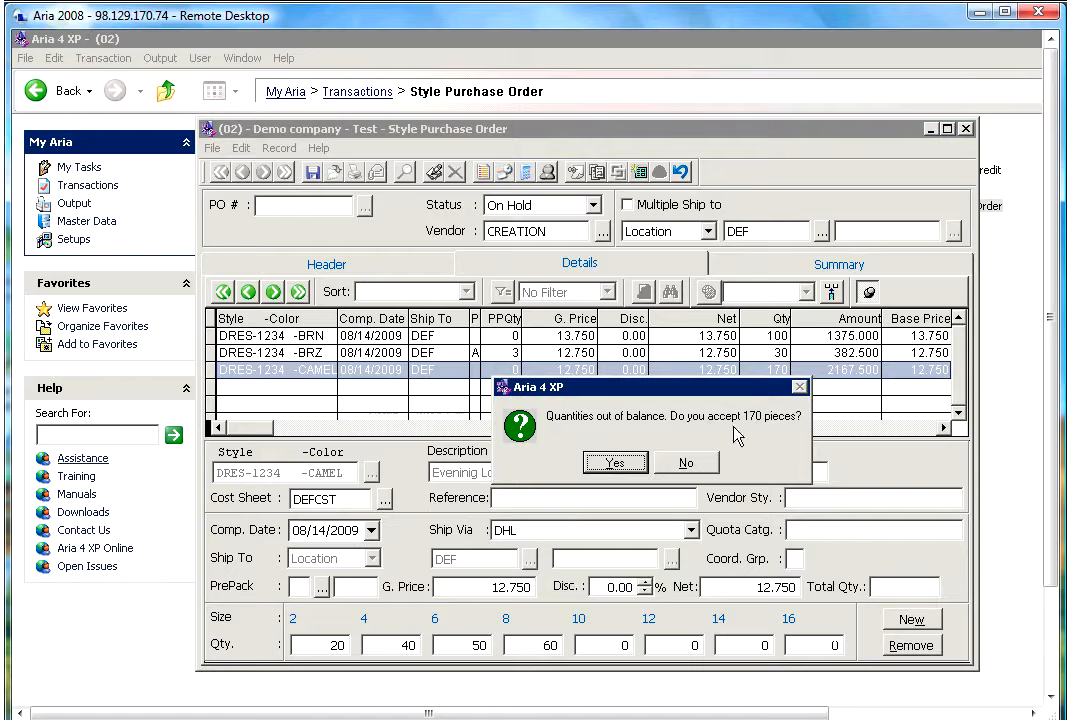
click(616, 463)
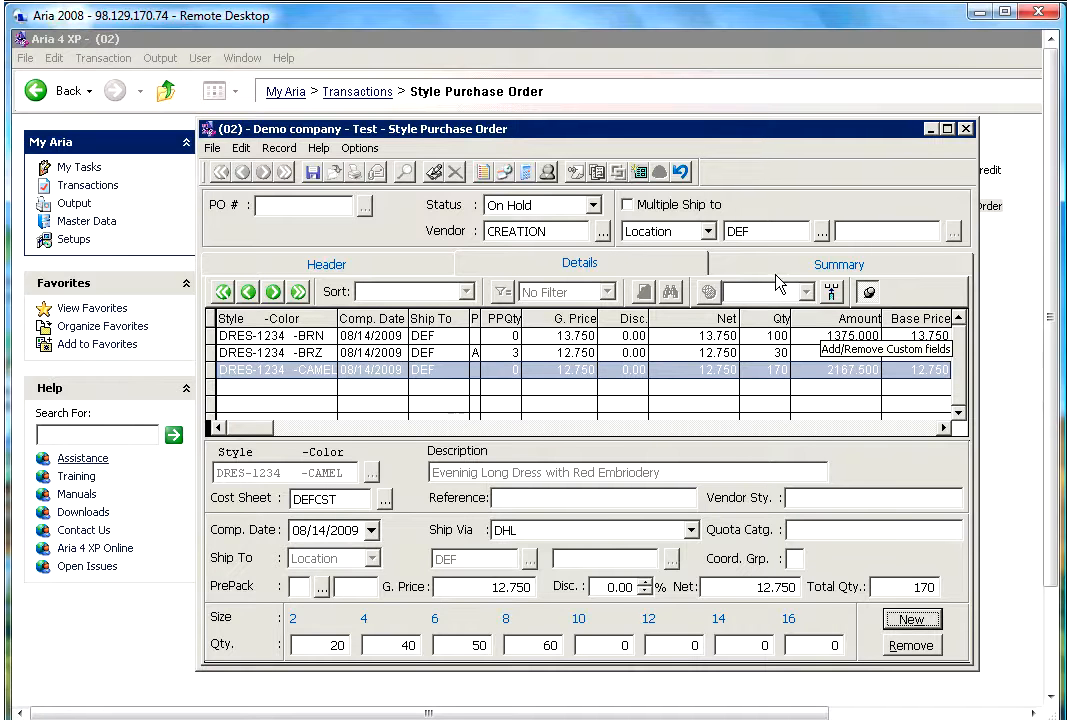
Step: Review the order's summary of quantities and costs, leave the letter of credit fields blank, and save the purchase order
click(745, 266)
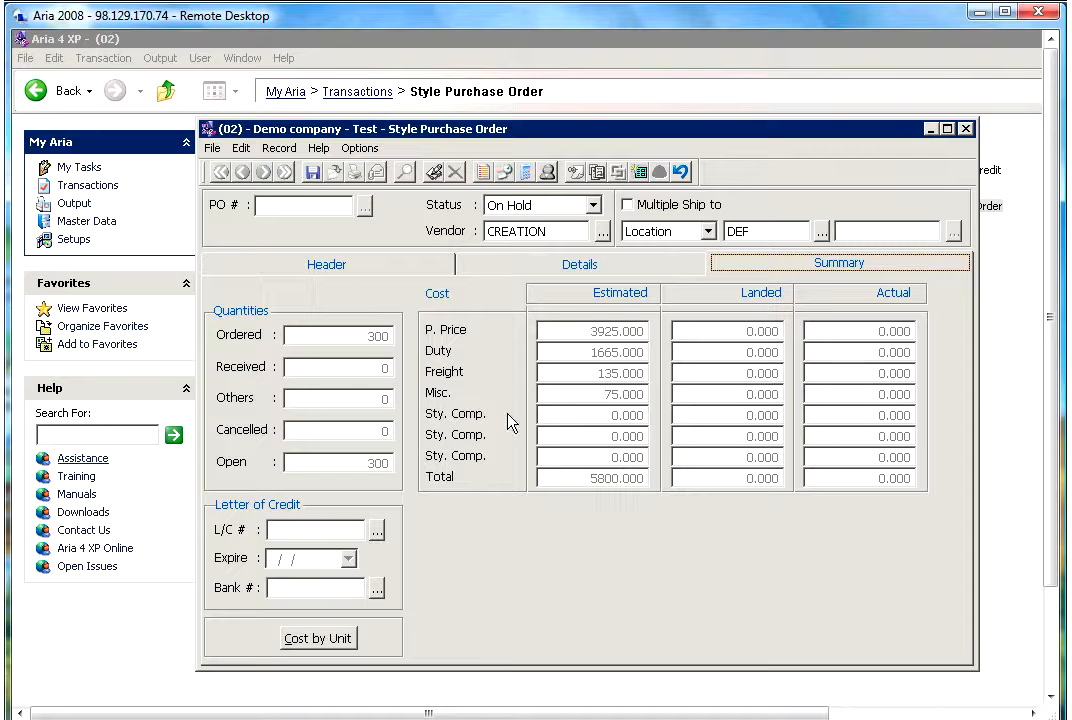
click(273, 531)
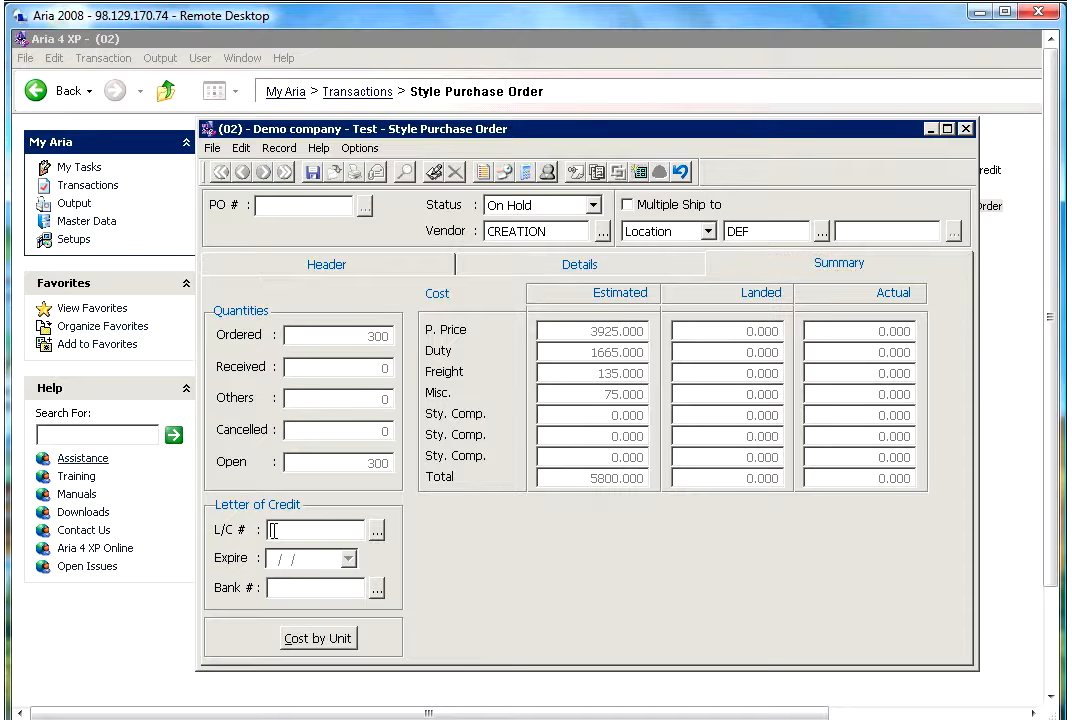
click(280, 590)
click(313, 178)
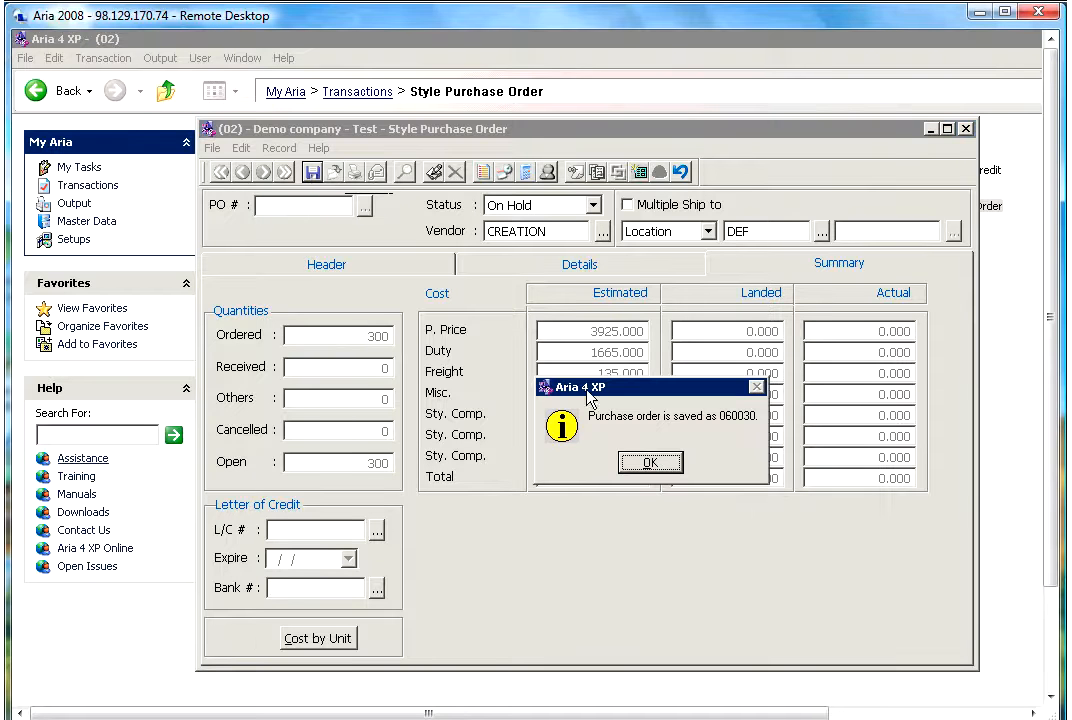
click(666, 466)
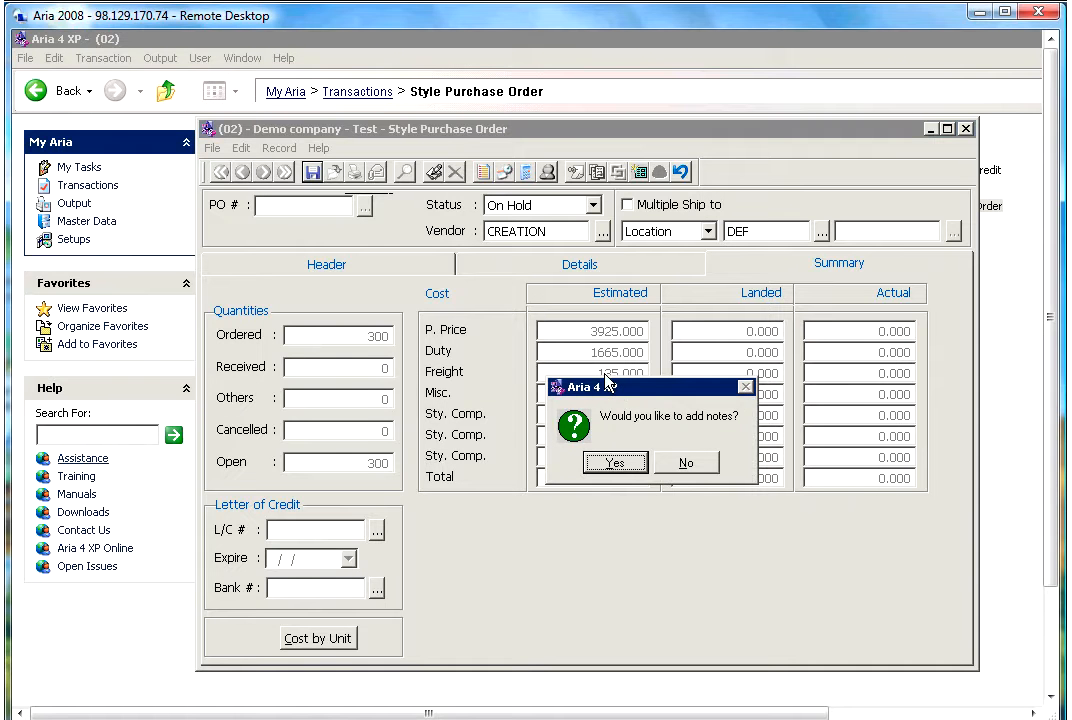
Step: Add a note beginning "Free text info for" to the saved purchase order and save the note
click(632, 464)
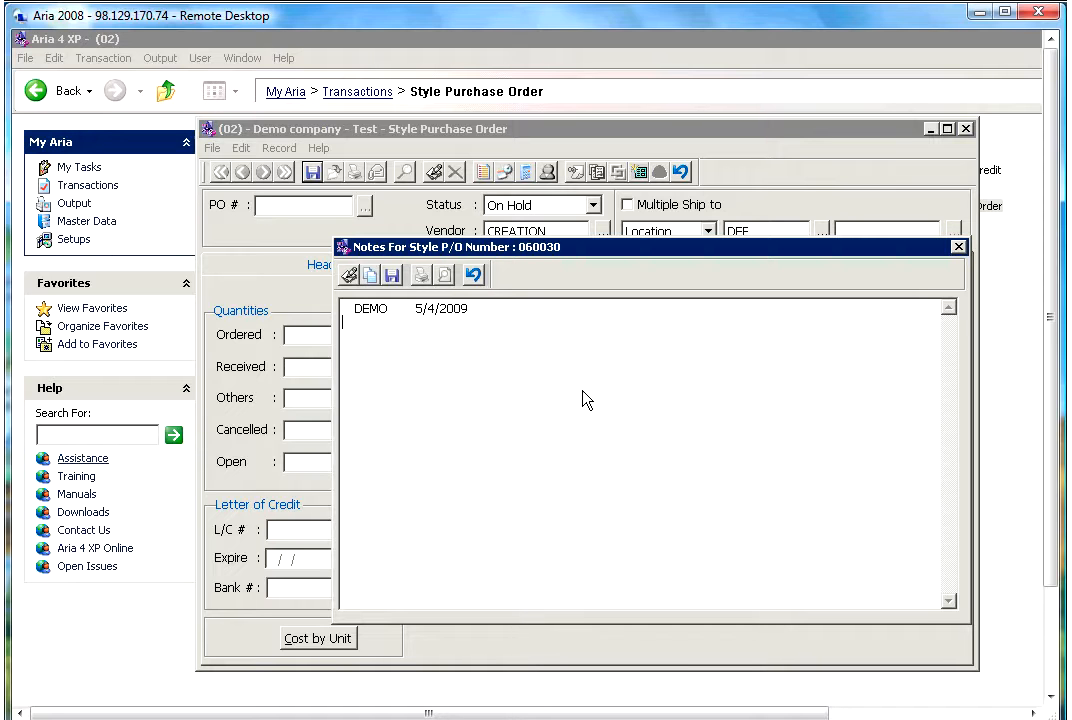
text(Free text info )
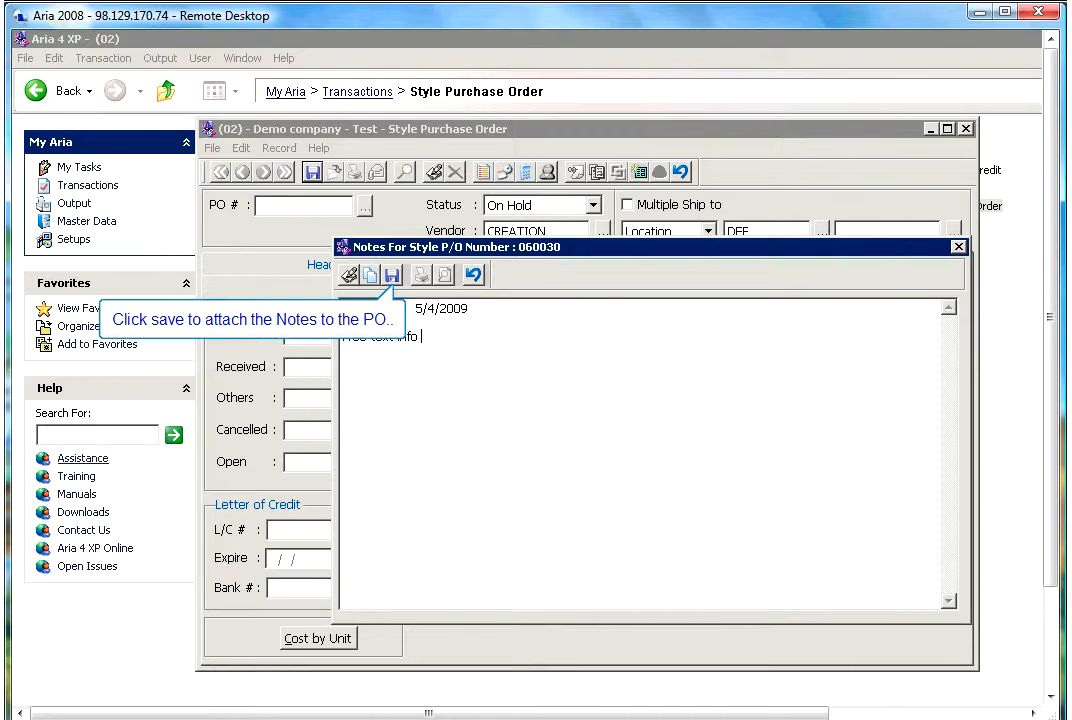
text(forthi)
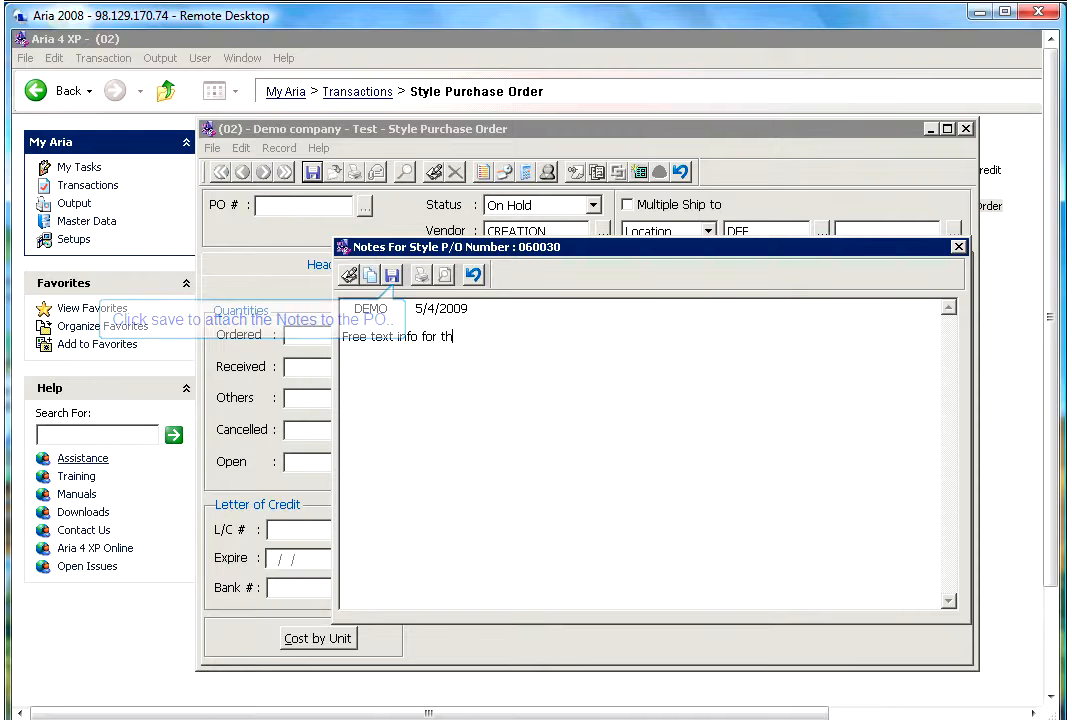
click(392, 275)
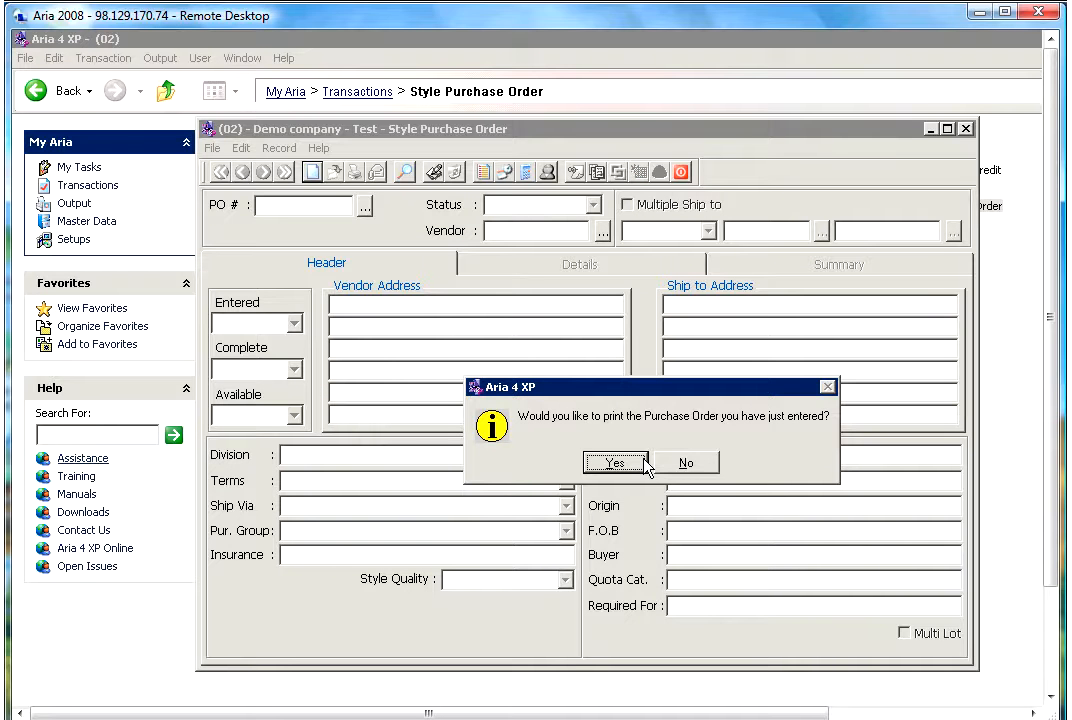
Step: Decline printing the order and generate its PO cost sheet with W.I.P. link code DEFDEF and the Main Warehouse
click(666, 469)
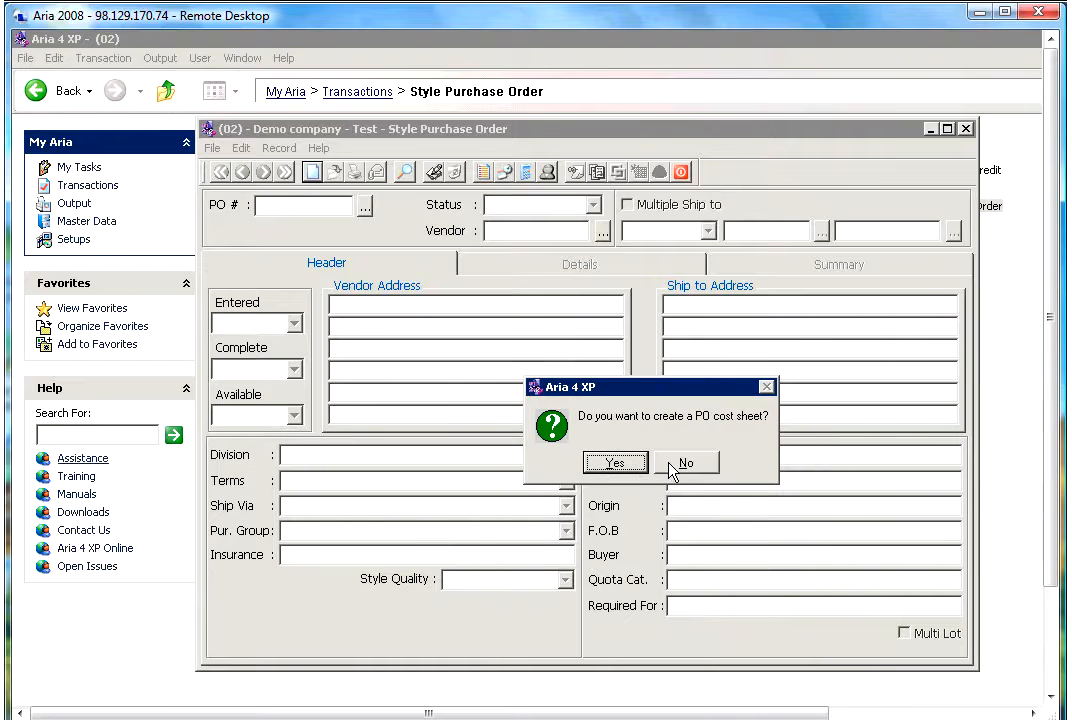
click(616, 463)
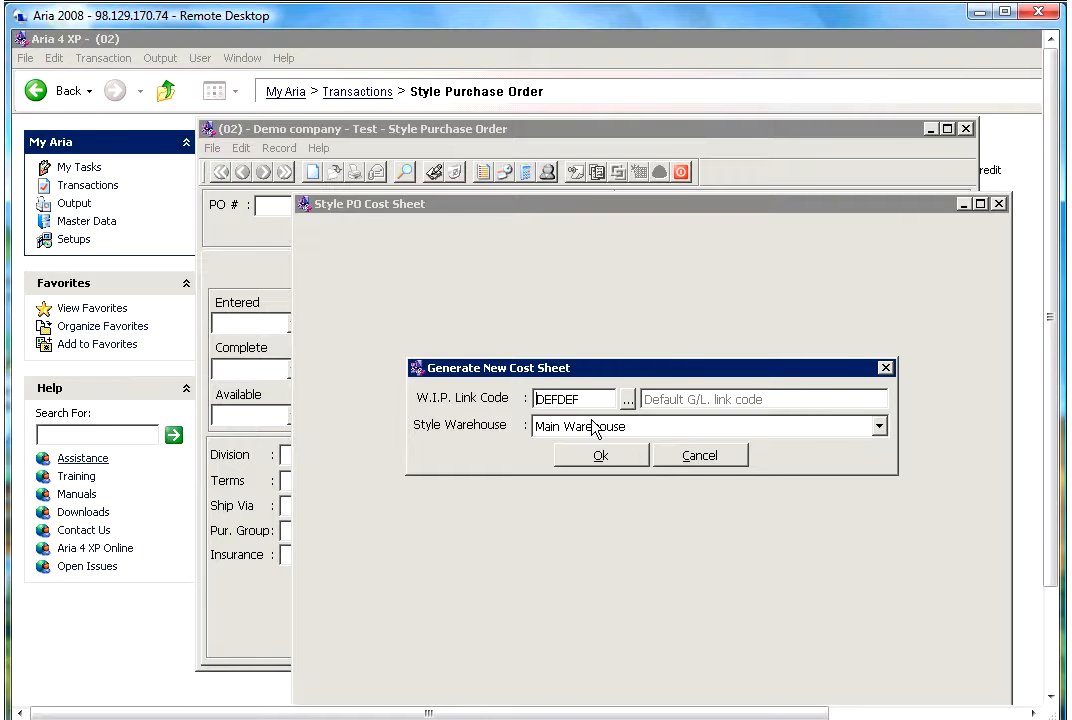
drag(589, 402, 515, 405)
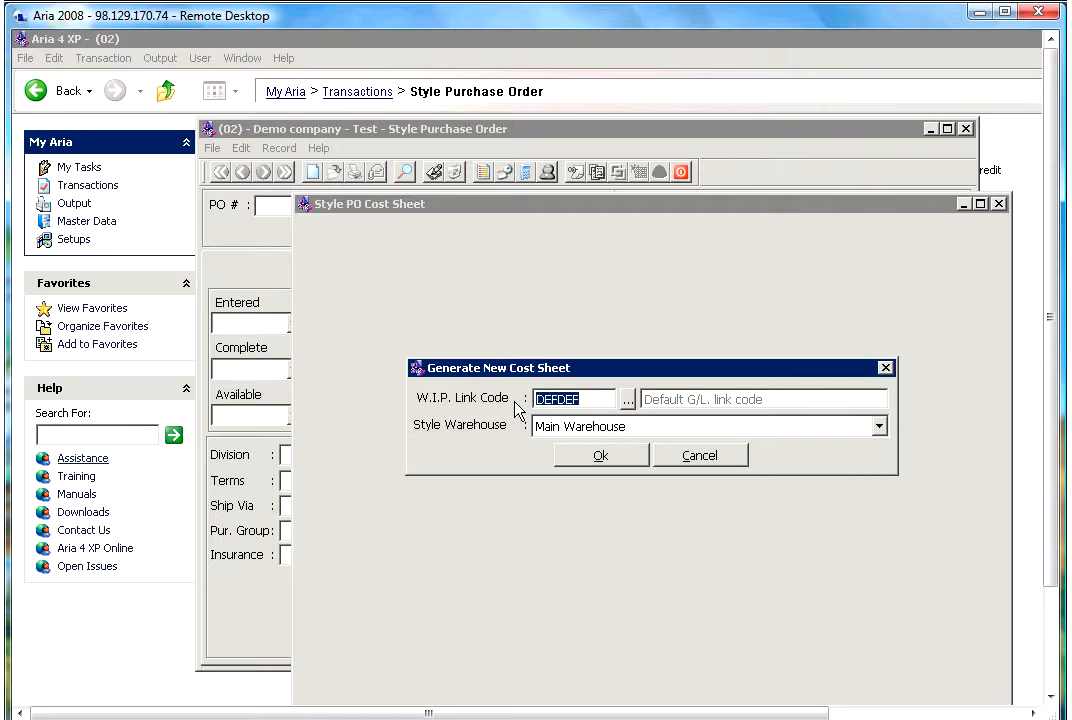
click(591, 431)
click(604, 446)
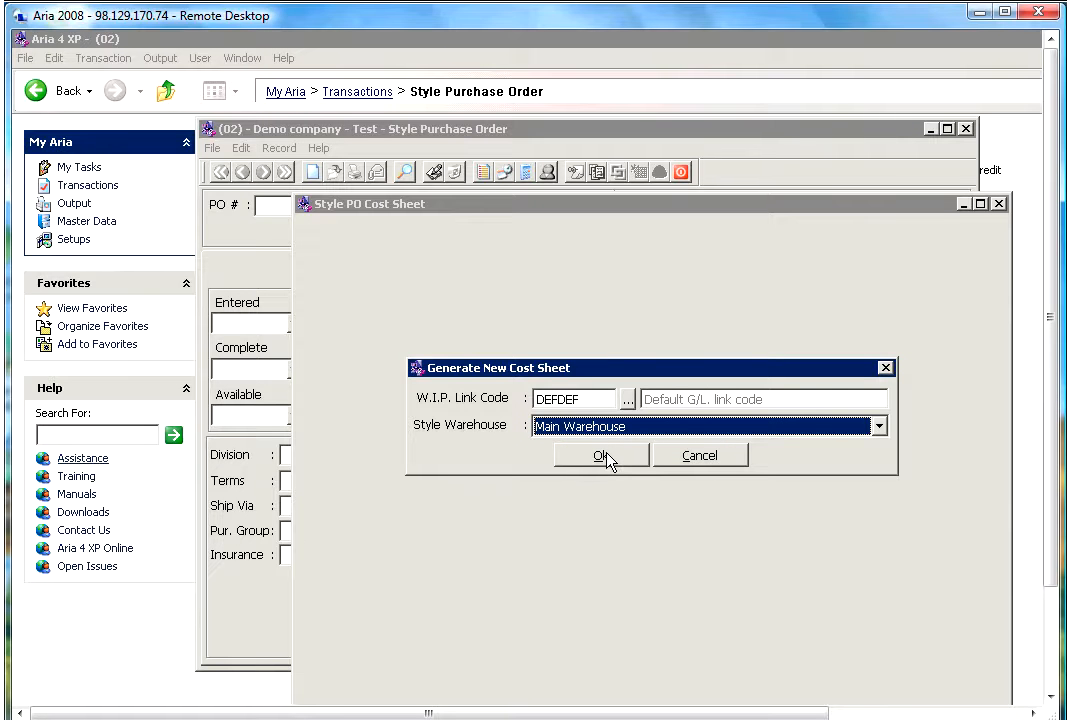
click(604, 456)
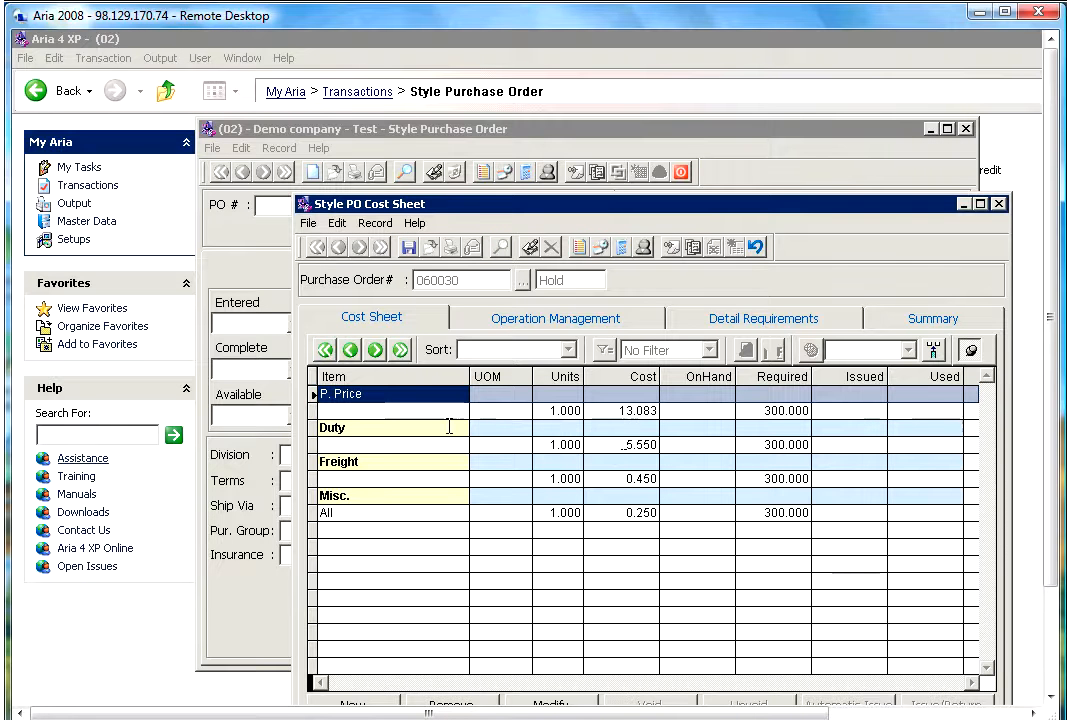
Step: Check the P. Price, Duty, Freight and Misc. items of the PO cost sheet, and save and close it
click(392, 430)
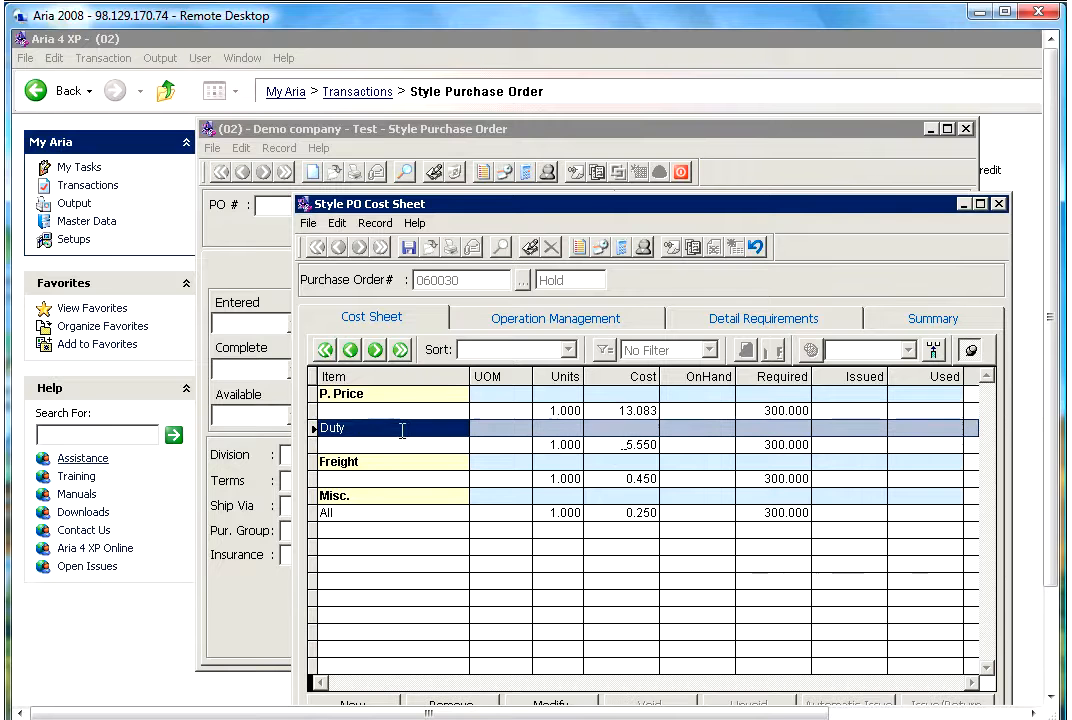
click(395, 396)
click(418, 431)
click(410, 458)
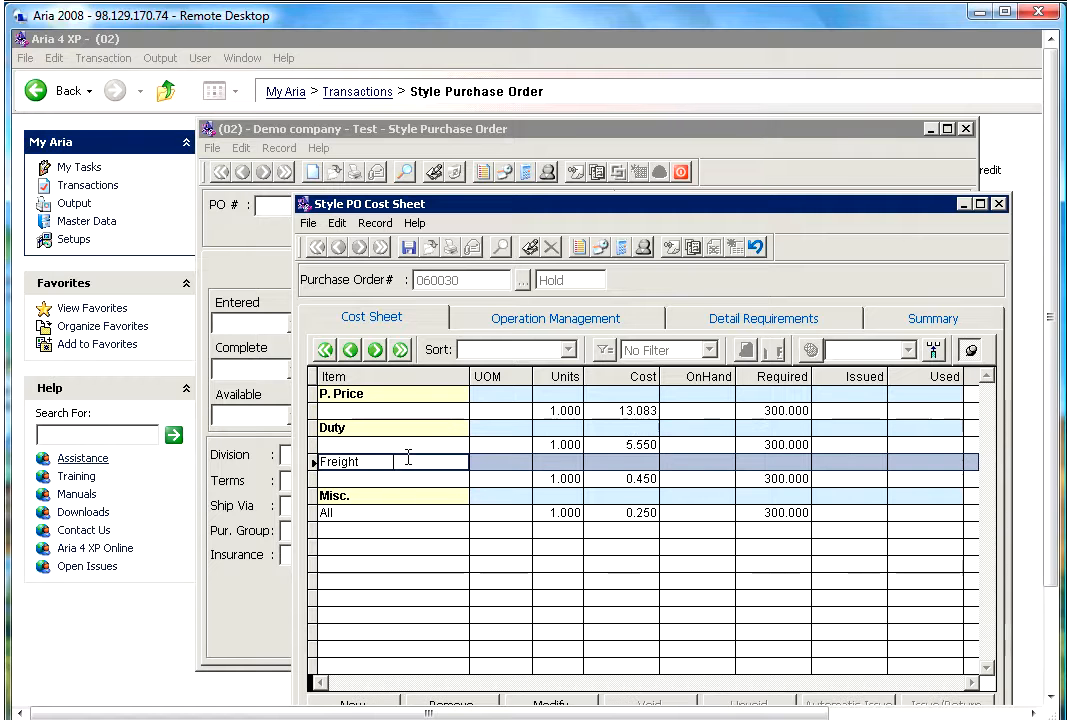
click(393, 496)
click(448, 508)
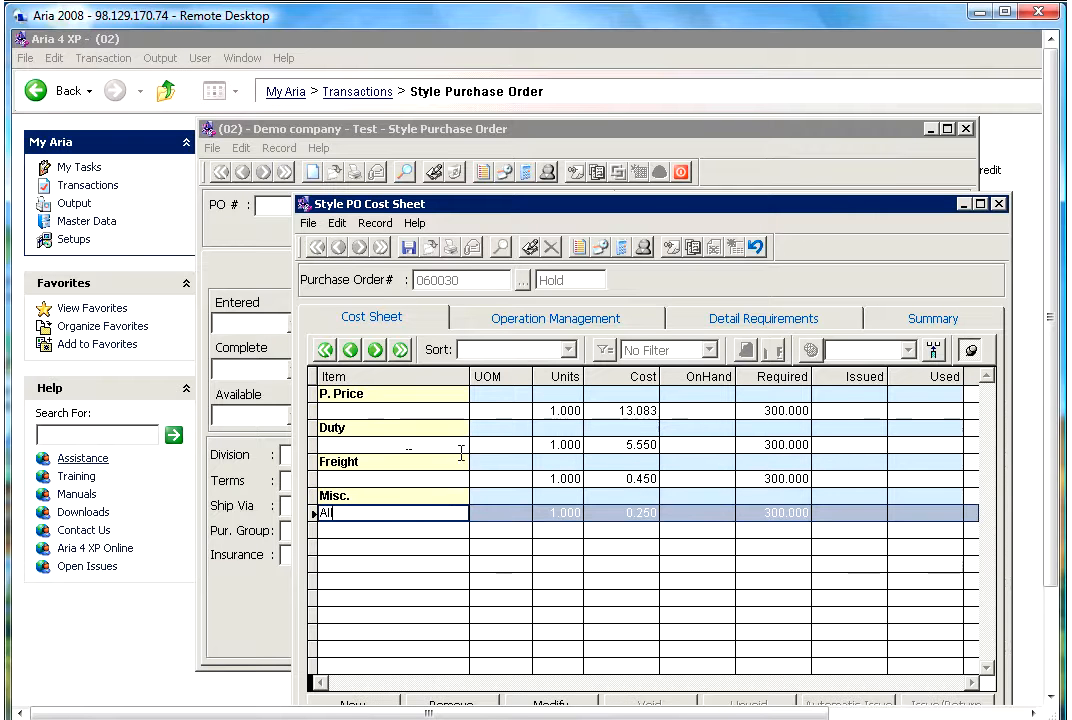
click(409, 250)
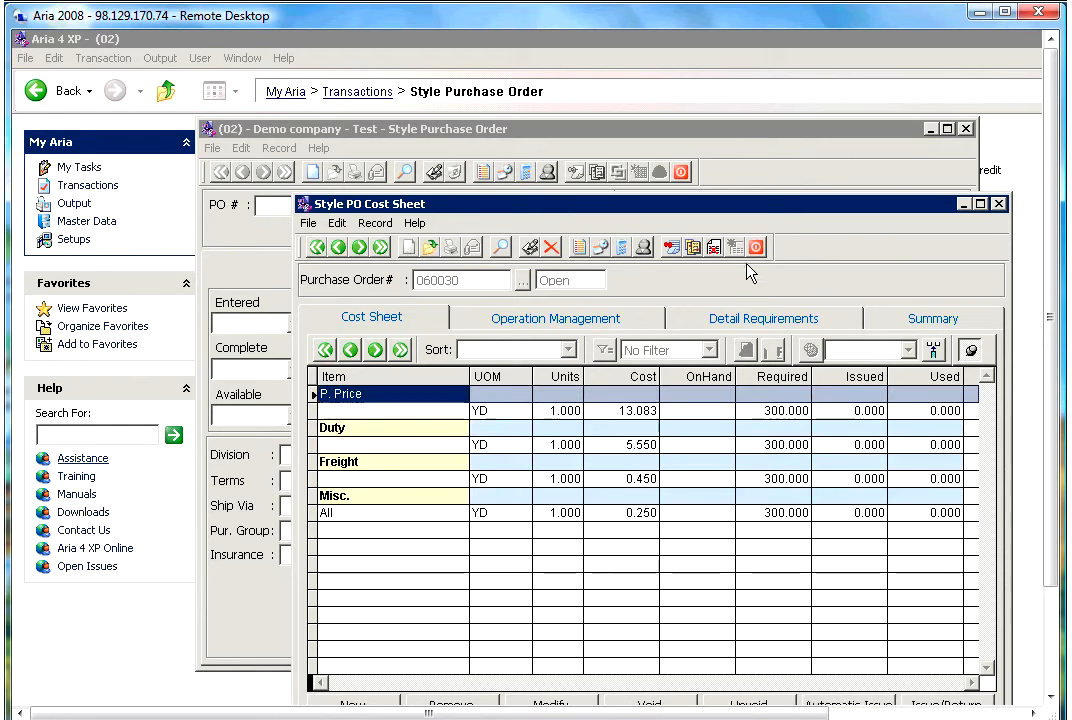
click(757, 249)
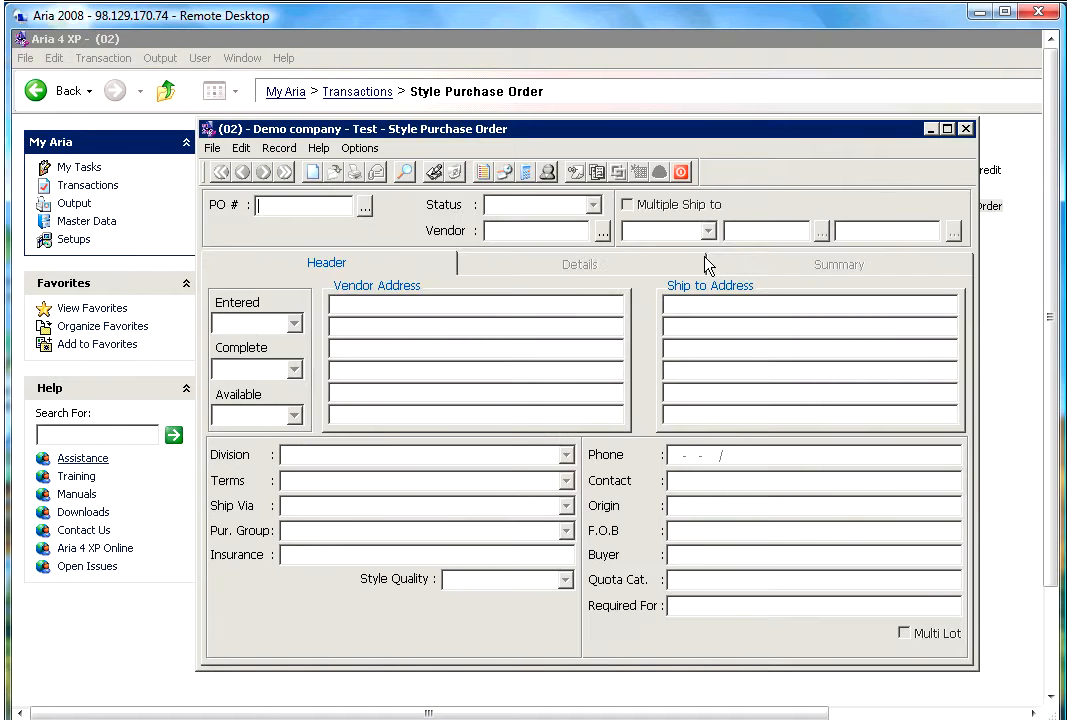
Step: Find the newly saved CREATION purchase order in the list of style purchase orders and open it
click(365, 208)
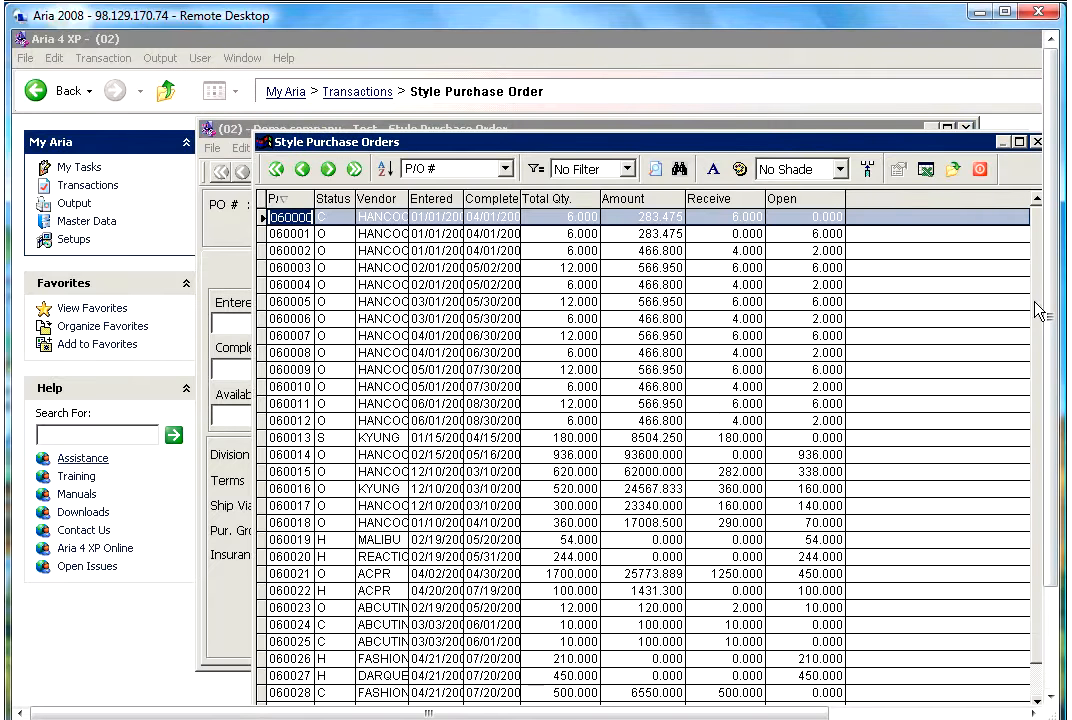
scroll(750, 470, down, 5)
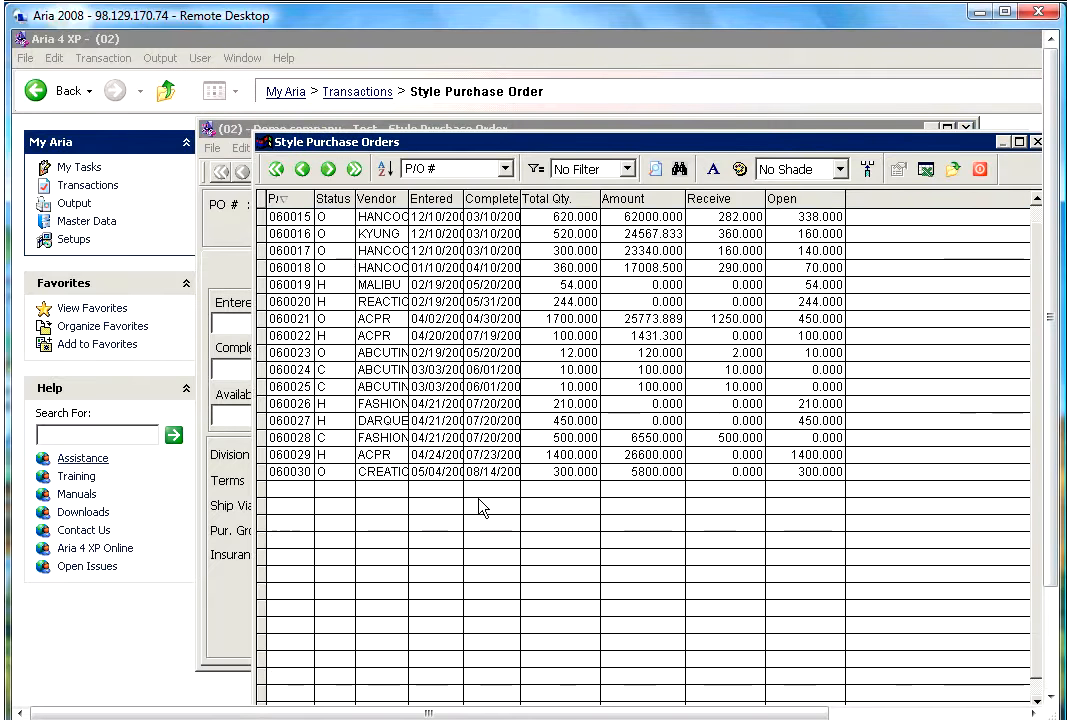
click(297, 453)
click(298, 471)
key(Return)
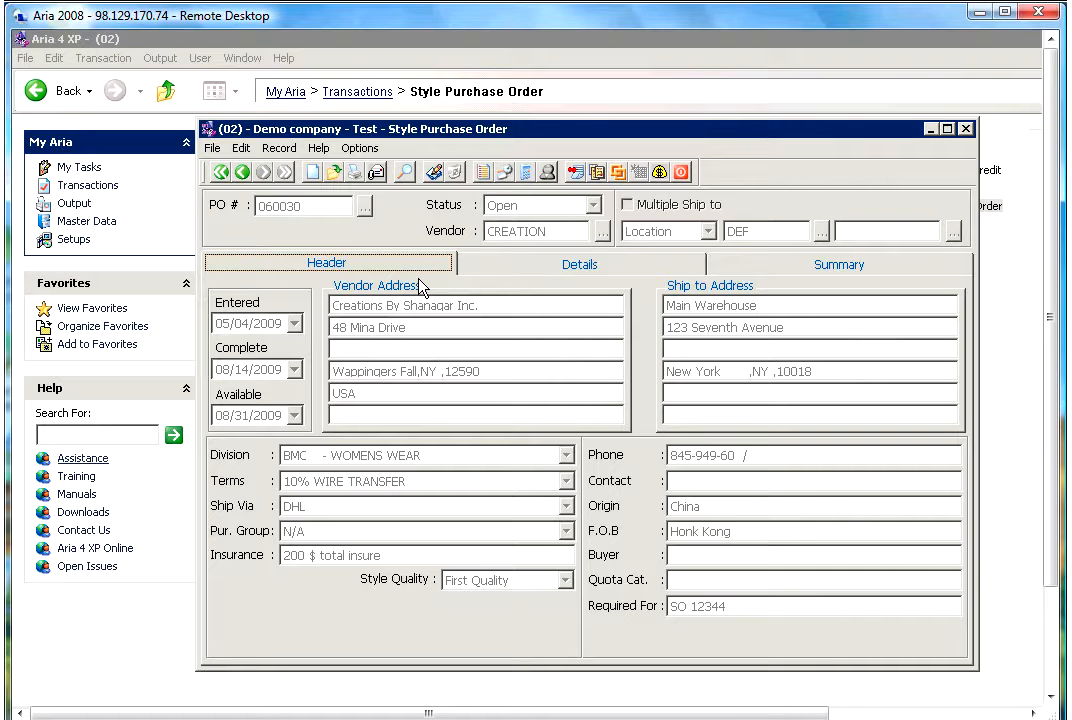
Step: Preview the printed purchase order with the default report options, and close the preview and the print options
click(212, 149)
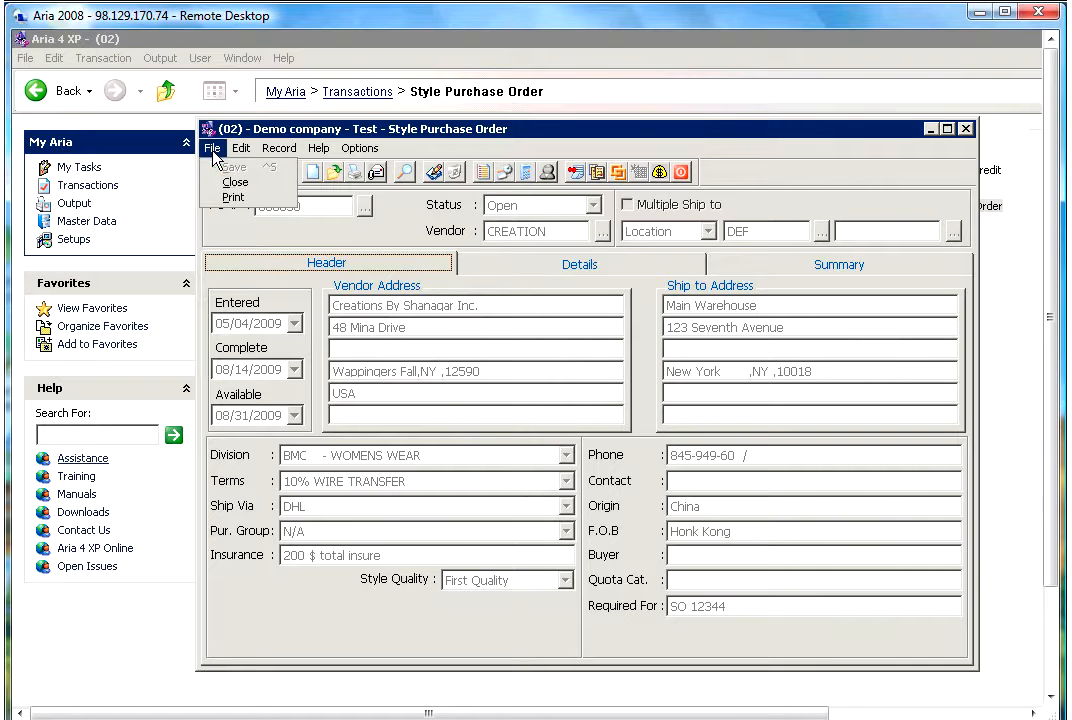
click(252, 203)
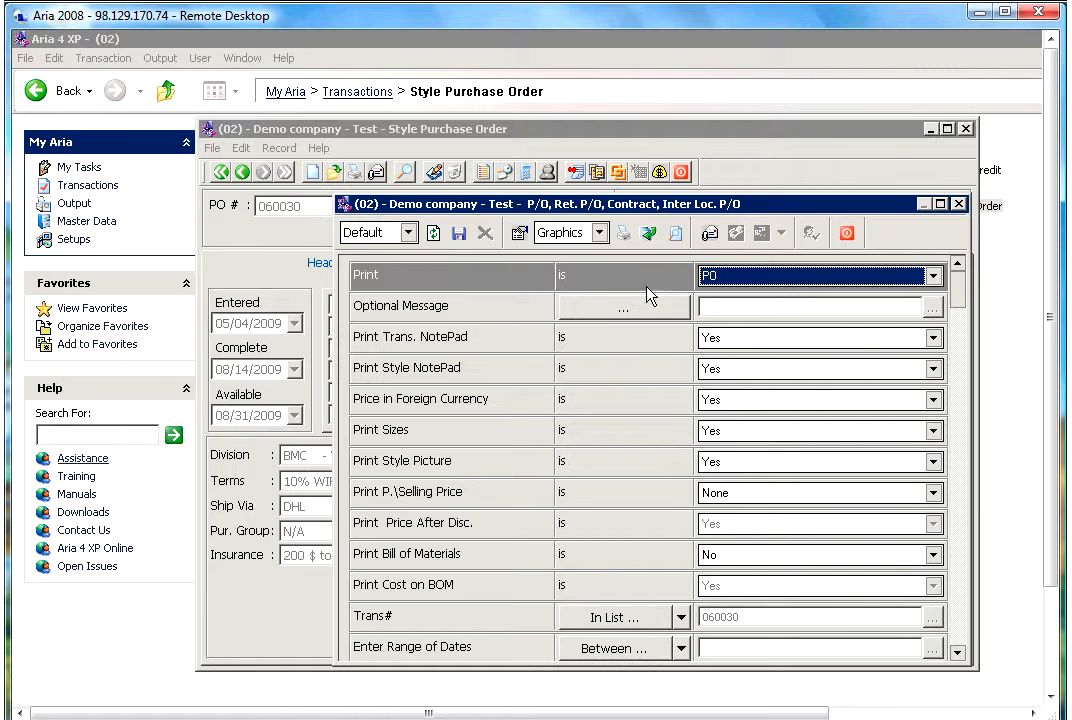
click(677, 240)
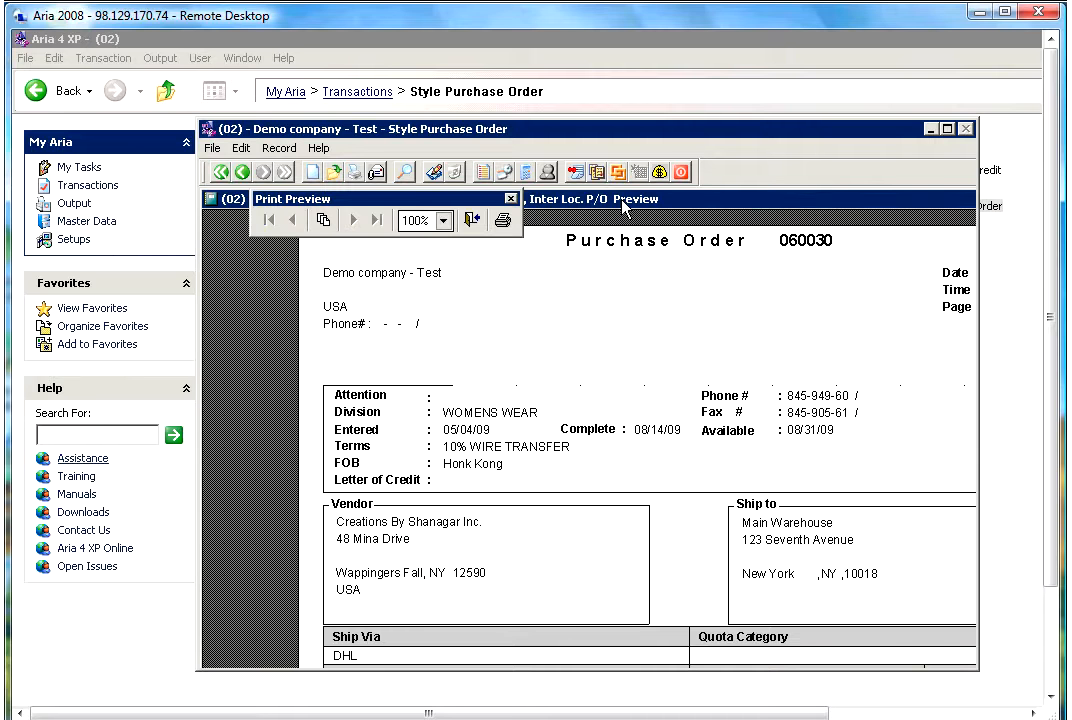
click(475, 219)
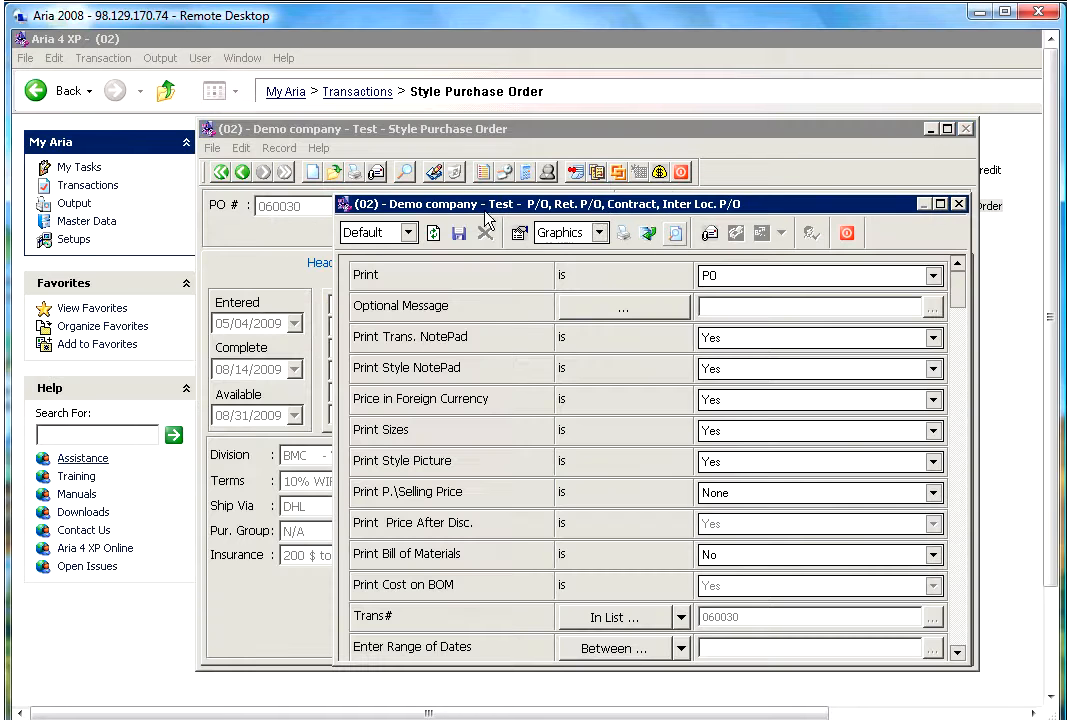
click(848, 234)
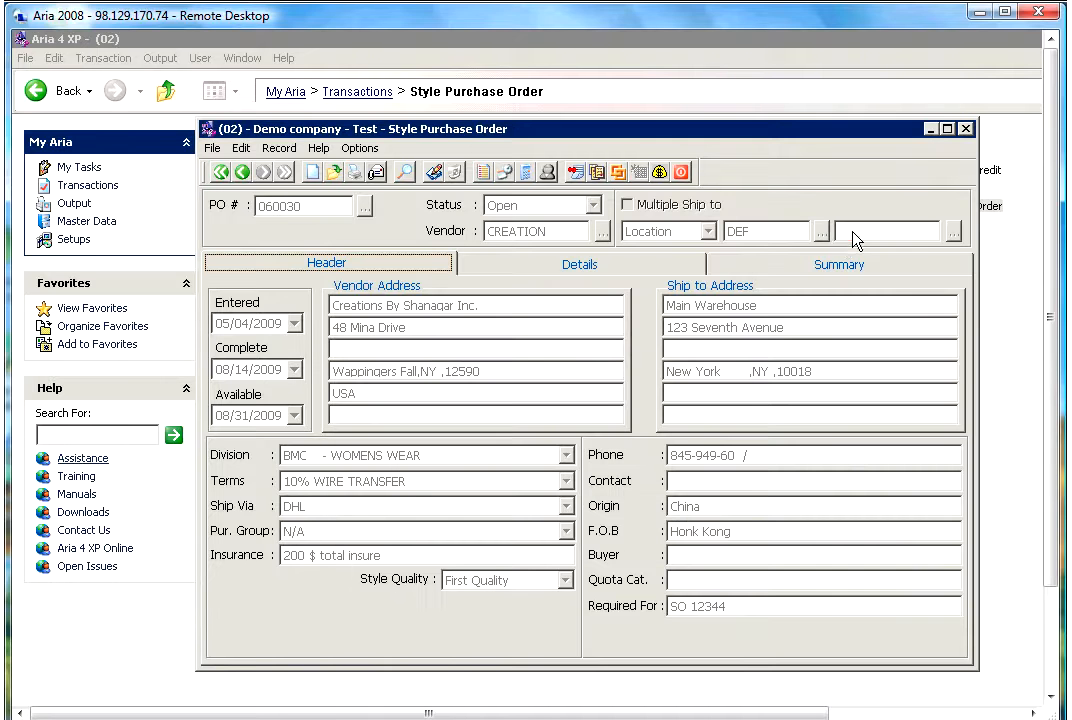